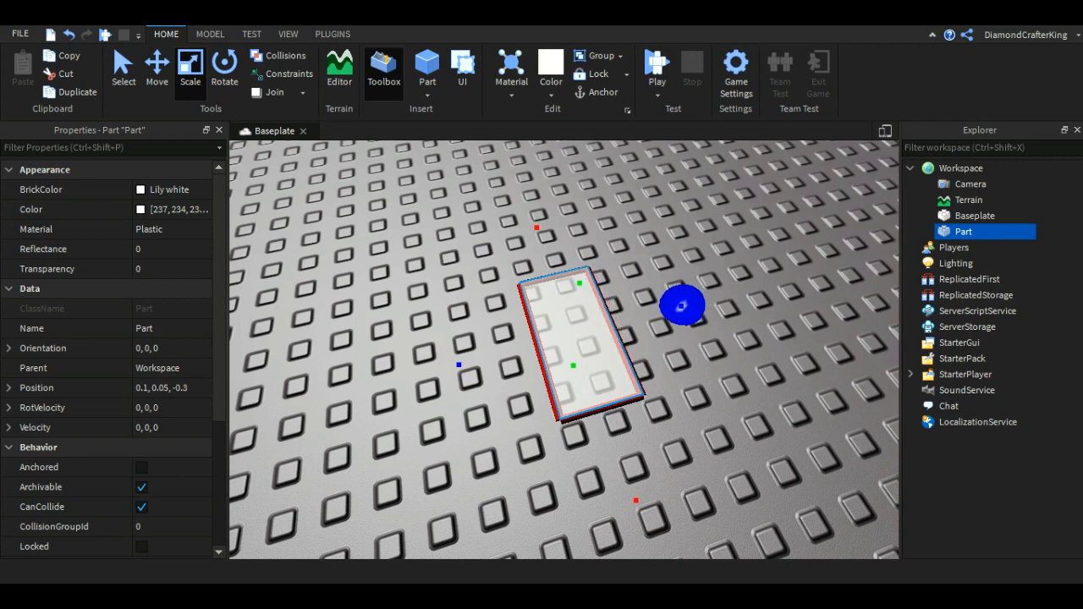
- Duplicate the thin white part so that the copy sits directly on top of the original
scroll(564, 350, "down", 5)
key("ctrl+2")
key("ctrl+d")
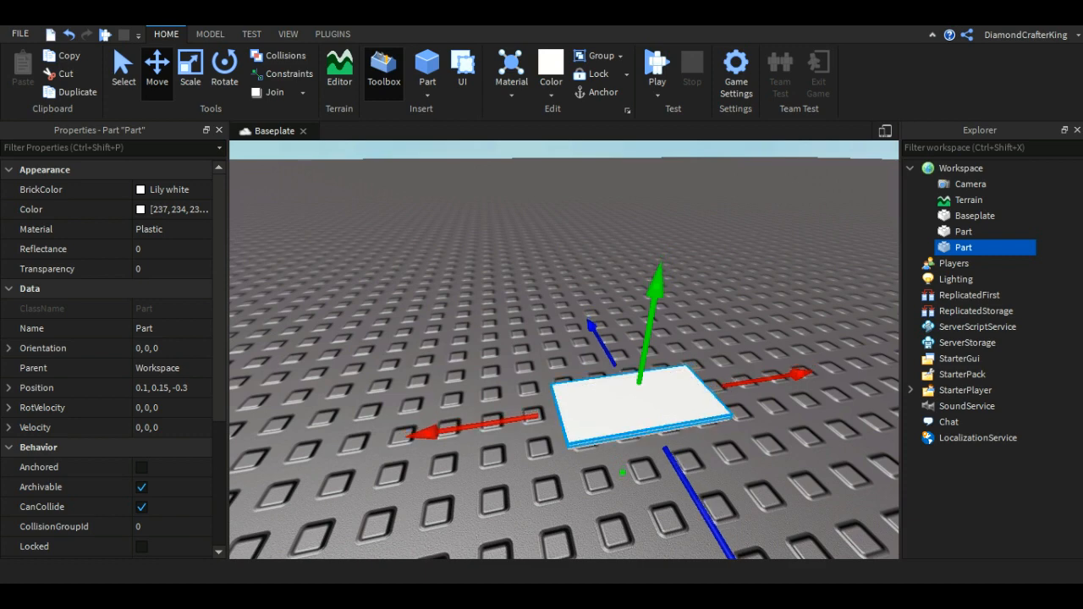
- Scale the upper copy inward on its sides, leaving a narrow border of the lower part around it
key("f")
key("ctrl+4")
left_click_drag(290, 435, 279, 435)
right_click_drag(564, 350, 491, 350)
key("ctrl+z")
key("q")
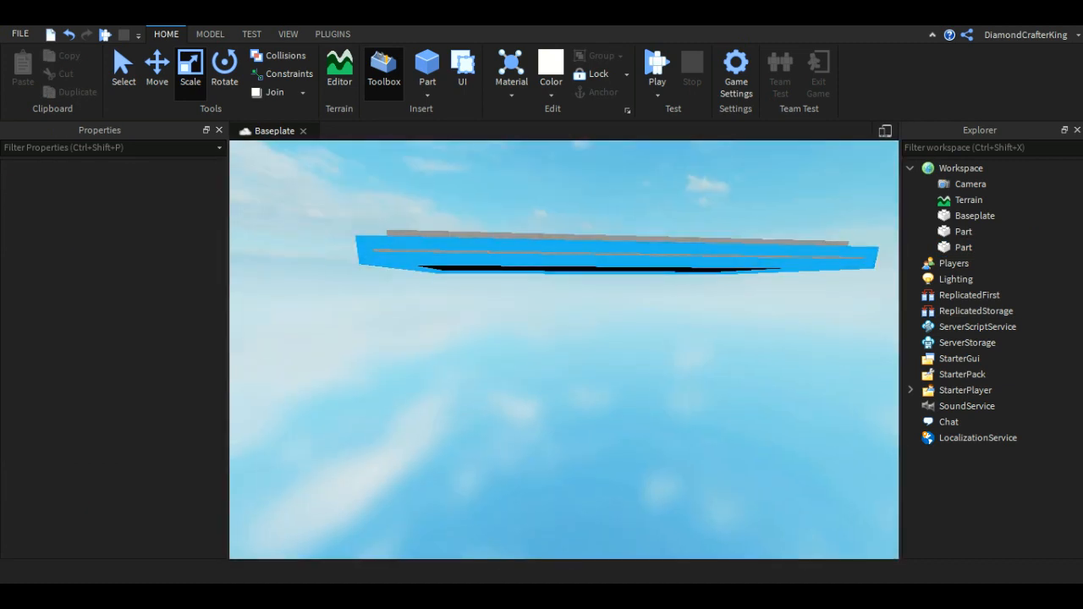
- Extend the lower white part downward to make it thicker, keeping its top face in place
key("e")
left_click(963, 231)
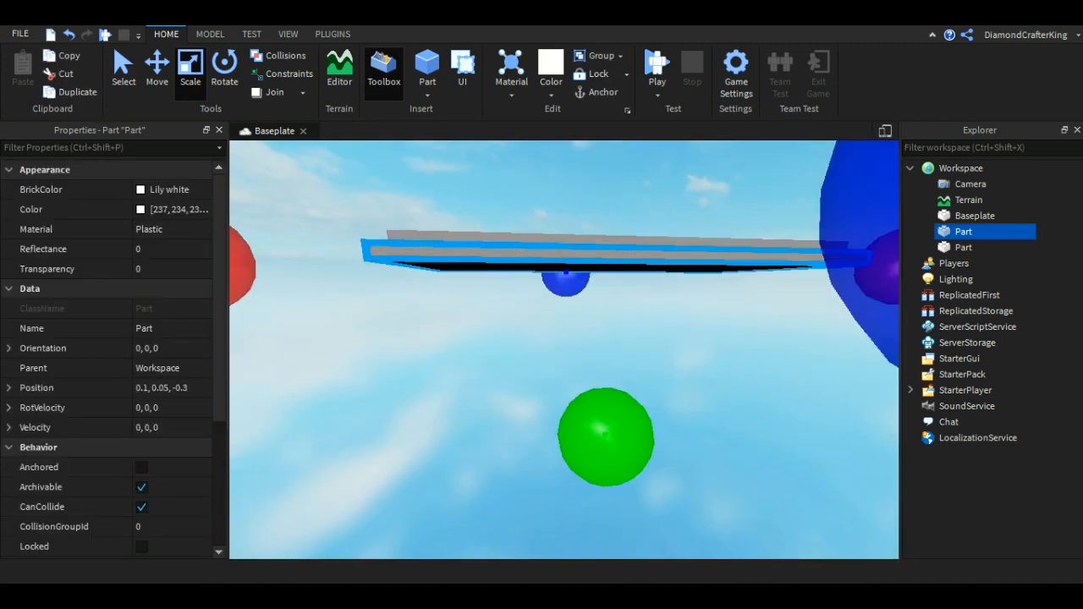
key("e")
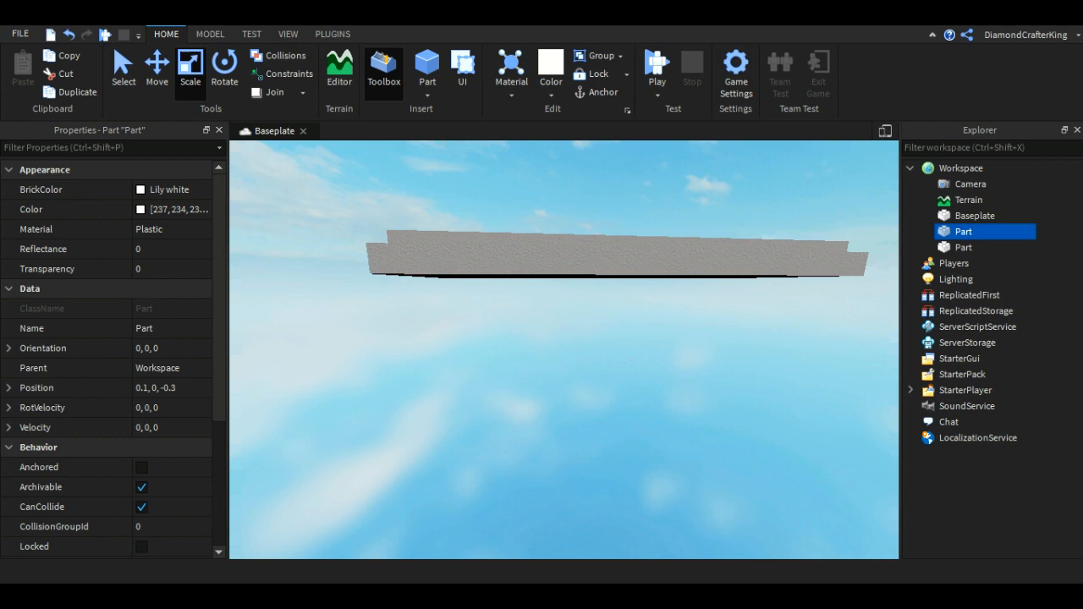
- Duplicate the smaller upper part and raise the copy above the other two parts
left_click(963, 247)
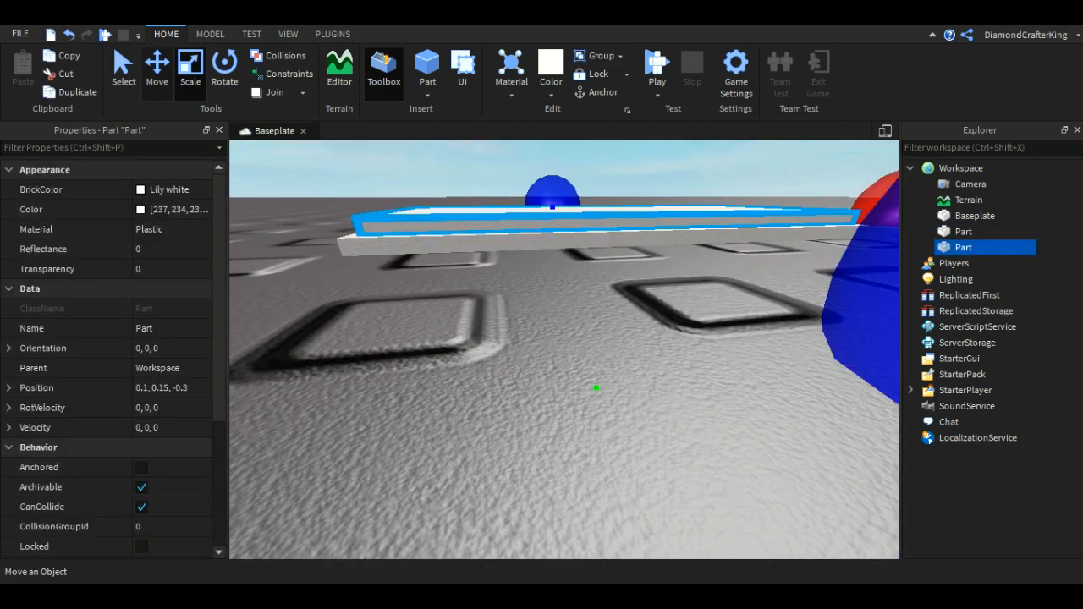
key("f")
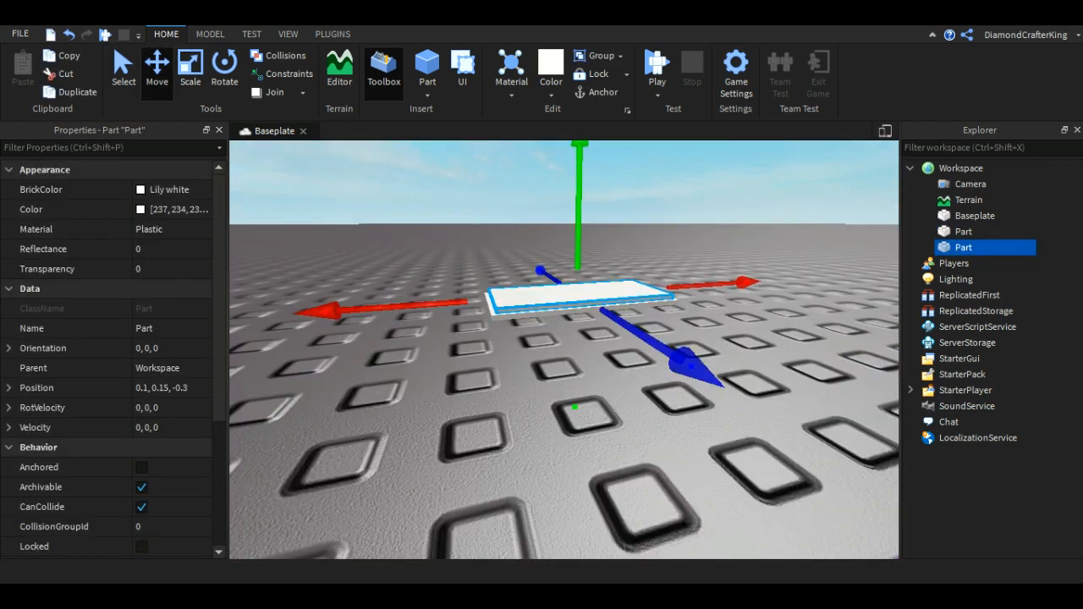
key("ctrl+d")
key("q")
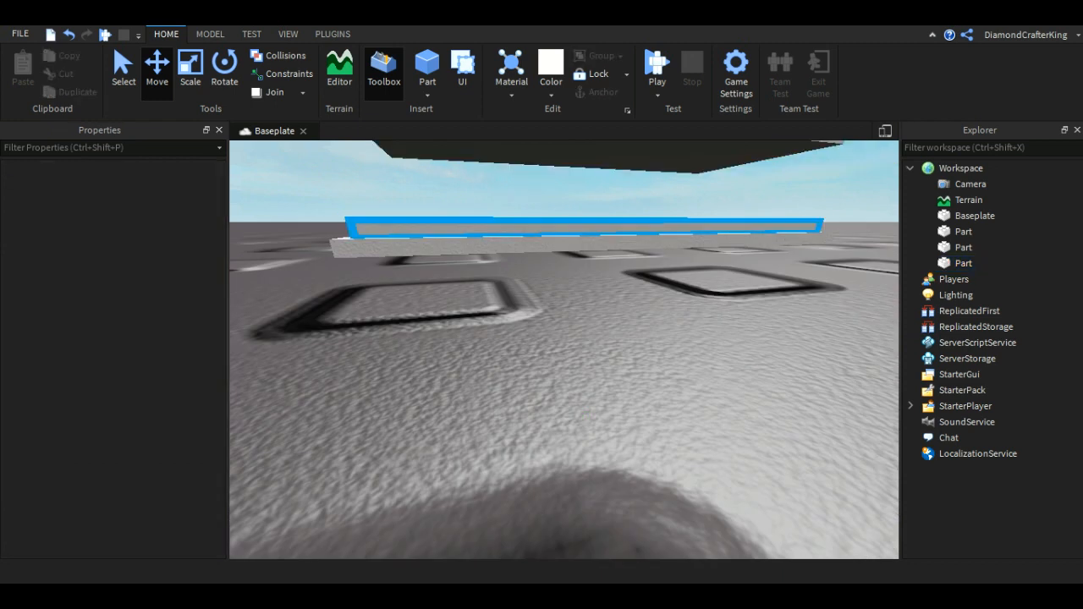
- Extend the middle part downward into the lower part and color it black
left_click(963, 247)
left_click(189, 68)
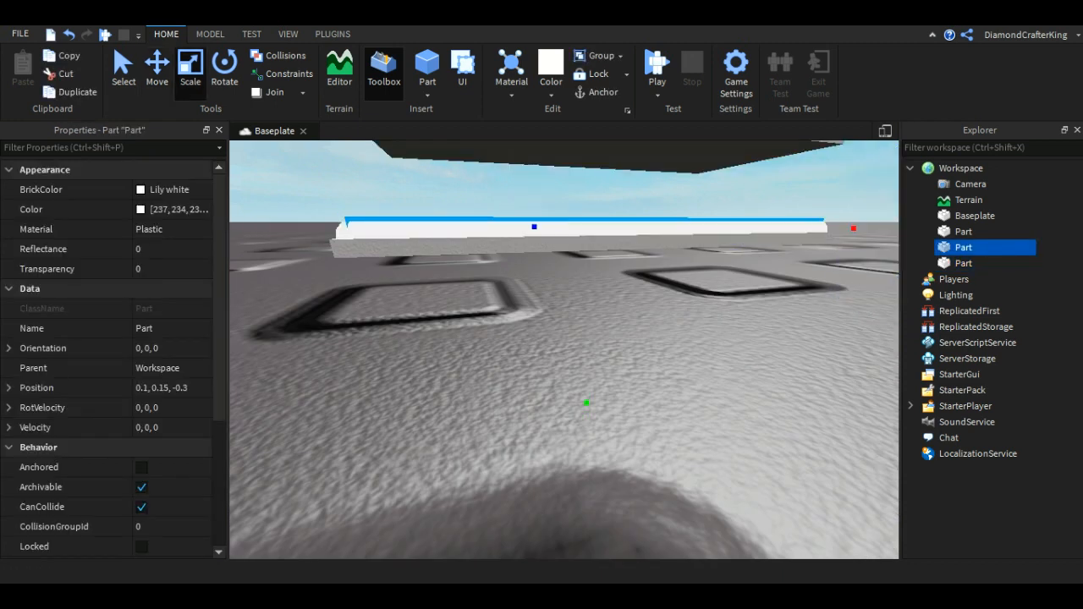
key("f")
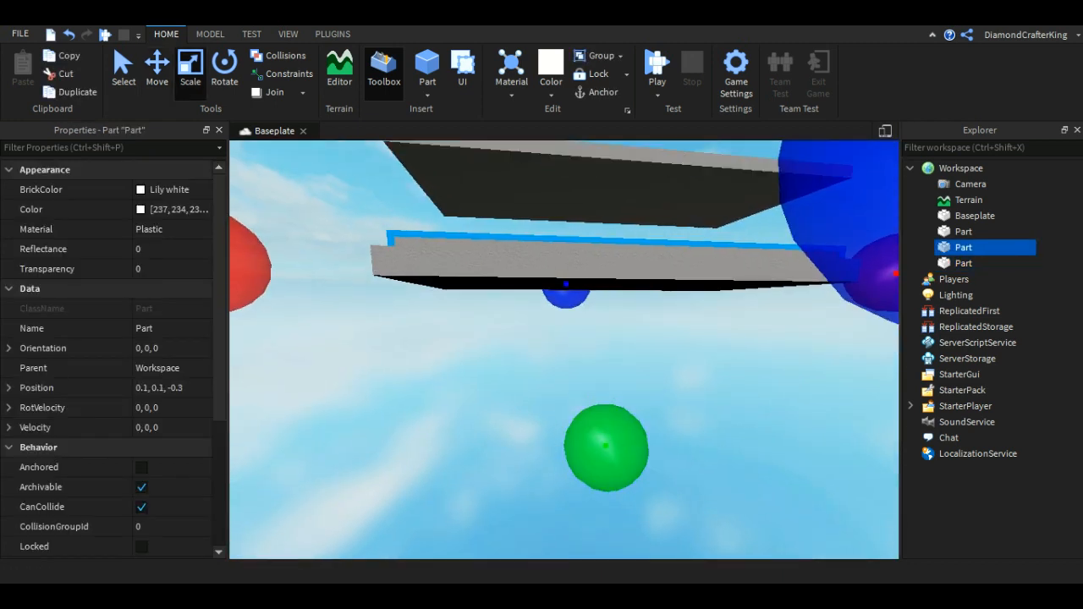
left_click(551, 72)
left_click(560, 370)
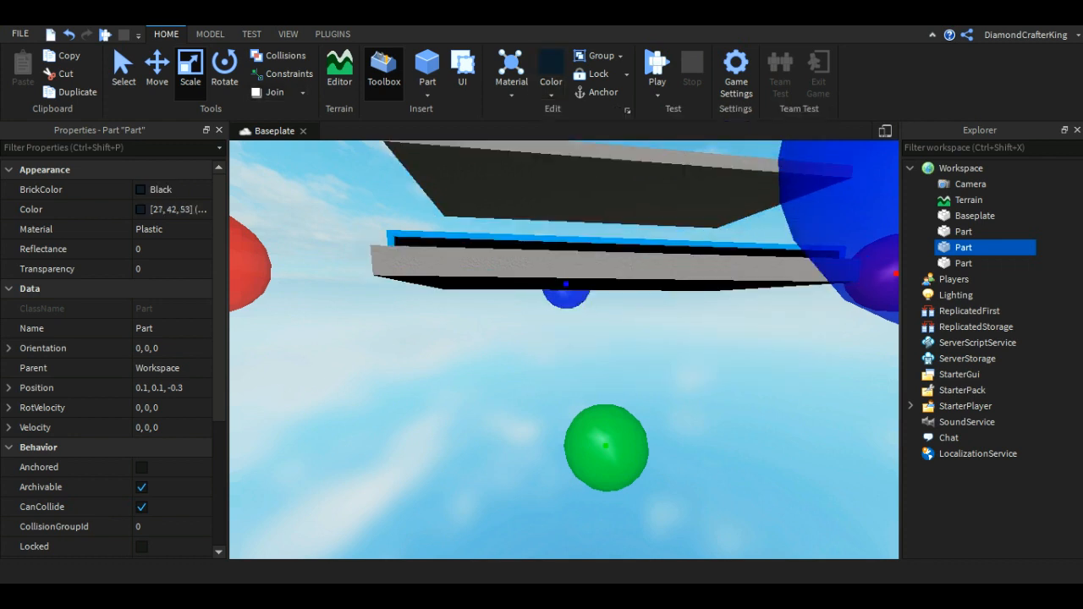
- Negate the black middle part and union it with the lower part to cut a rimmed recess
left_click(210, 33)
left_click(288, 34)
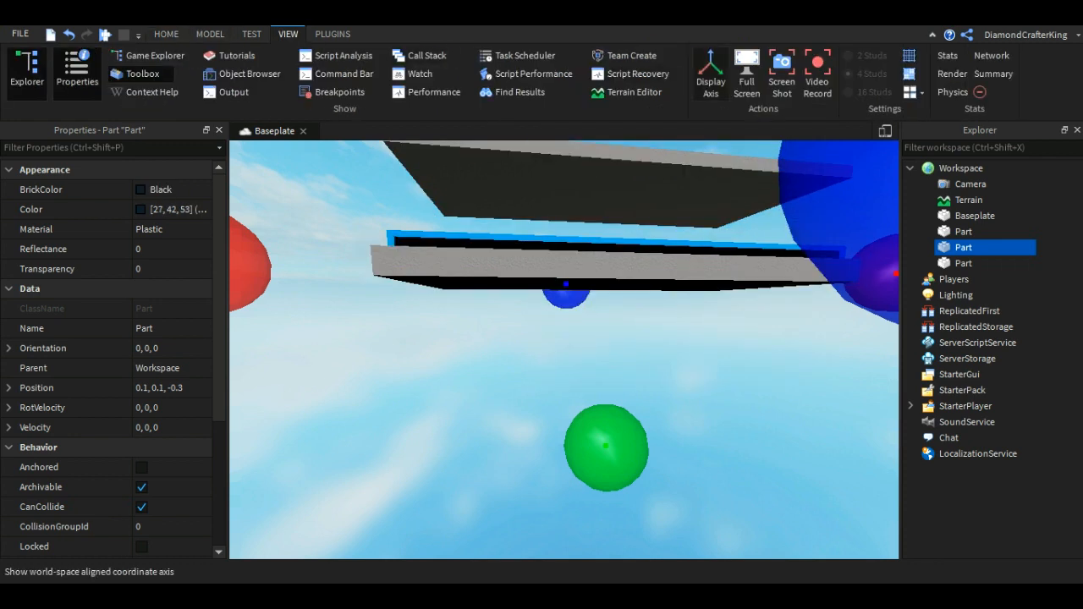
right_click_drag(565, 339, 559, 448)
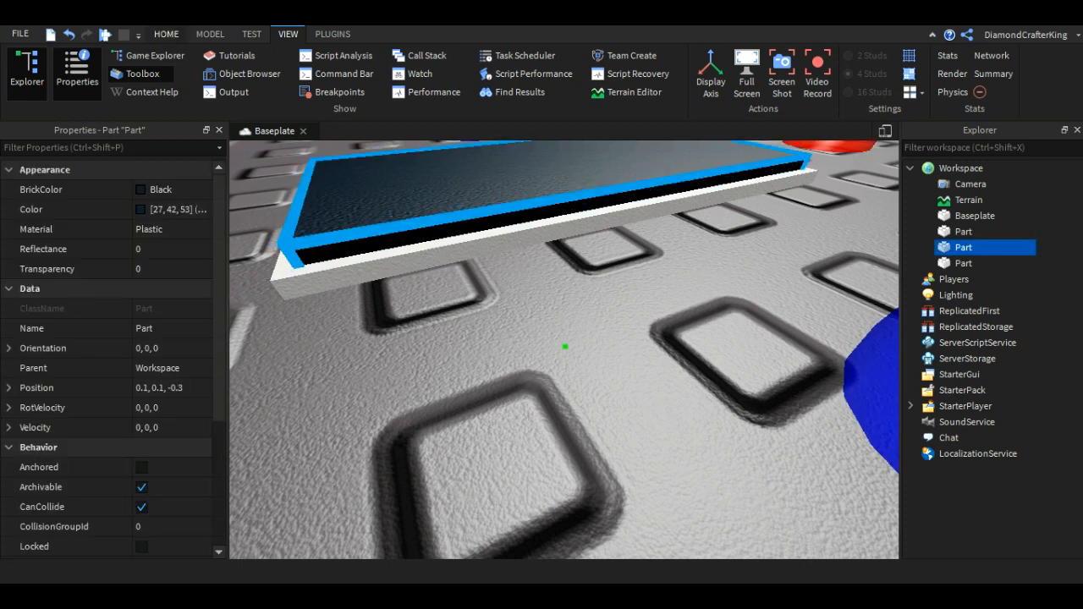
left_click(209, 34)
left_click(684, 72)
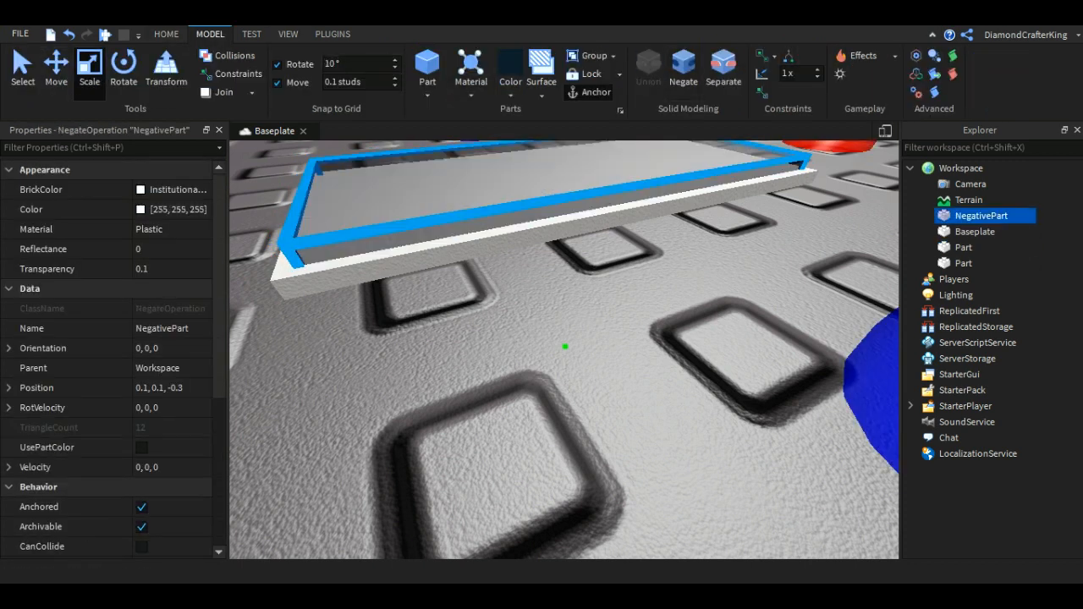
left_click_drag(301, 414, 605, 145)
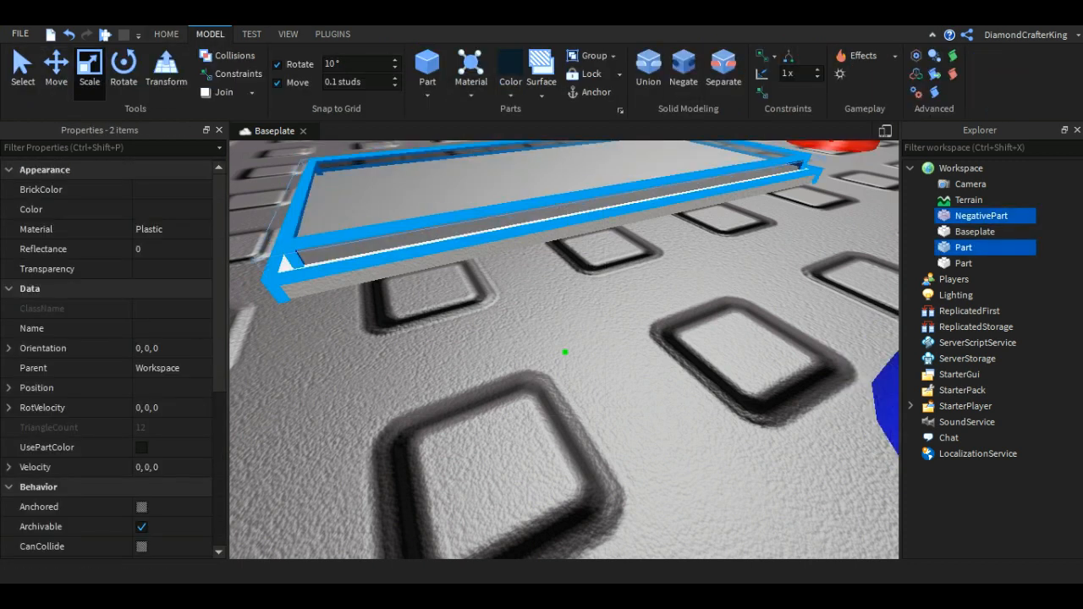
left_click(648, 72)
- Set the recessed union's material to Smooth Plastic
left_click(510, 89)
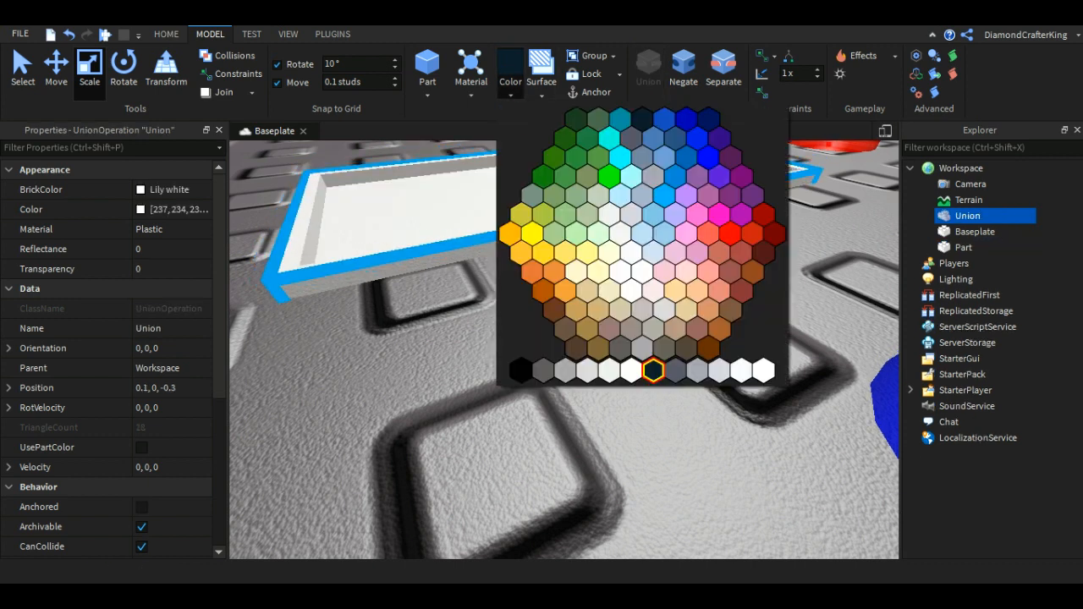
left_click(427, 94)
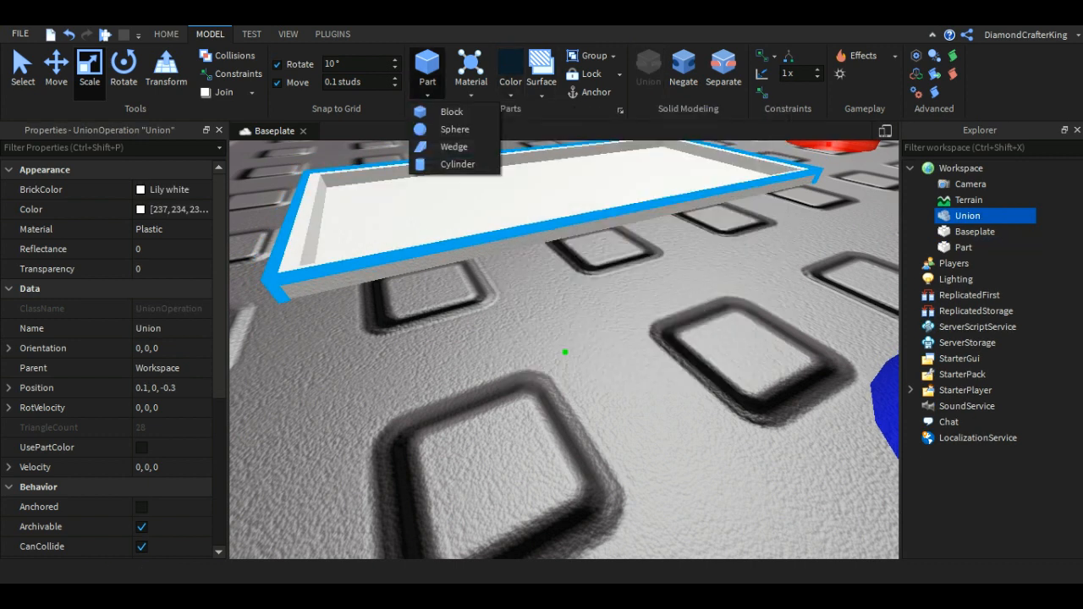
left_click(471, 94)
left_click(472, 94)
left_click(472, 94)
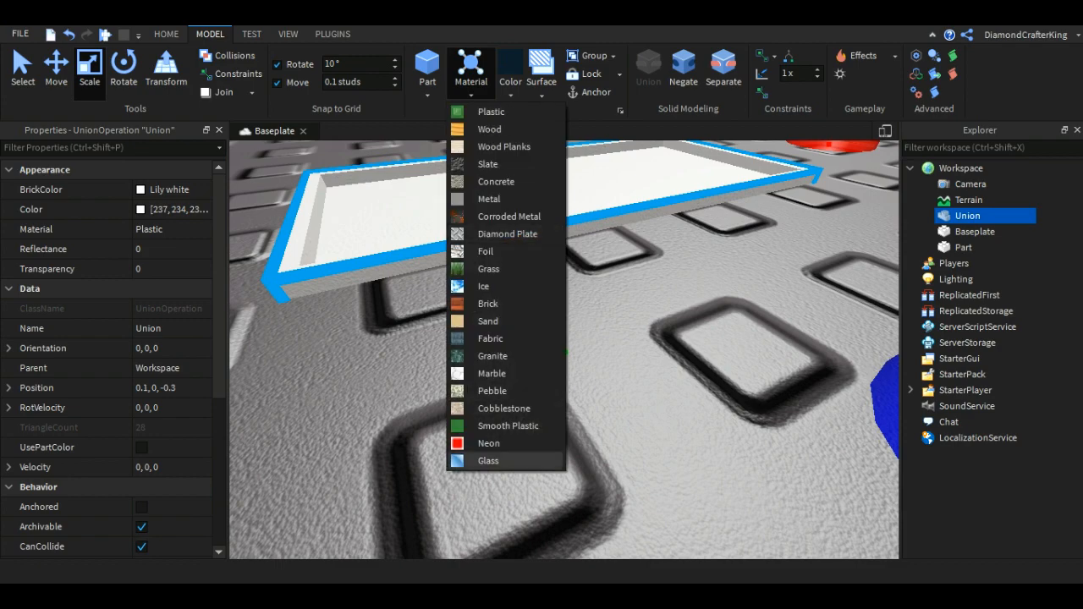
key("Escape")
scroll(564, 351, "up", 3)
left_click(472, 94)
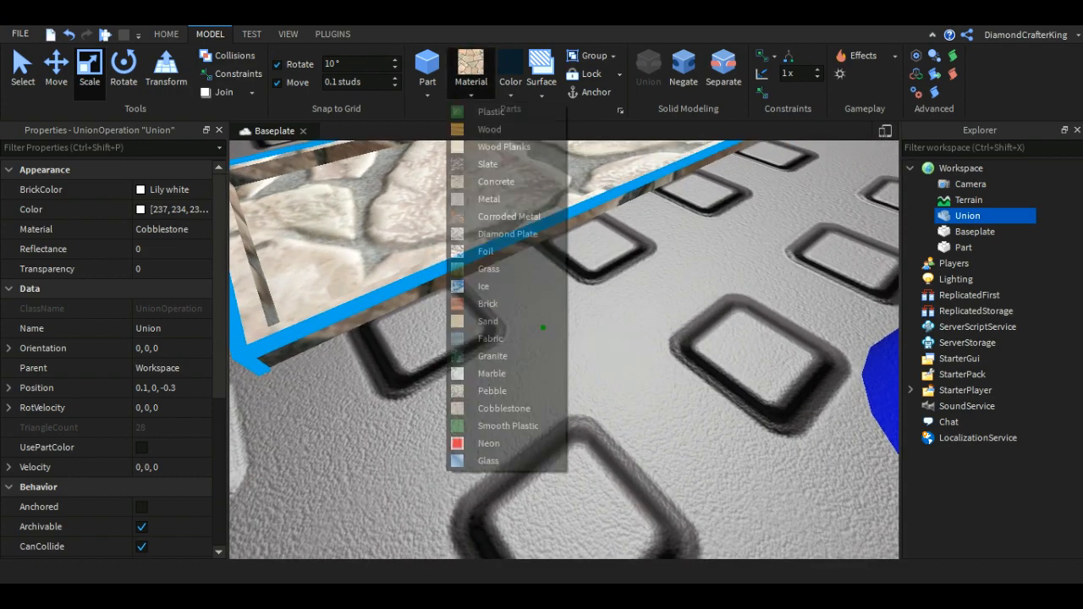
left_click(508, 426)
- Position the loose white plate over the recessed union at about -0.68, 0.33, -1.6
scroll(564, 350, "down", 5)
scroll(564, 351, "up", 8)
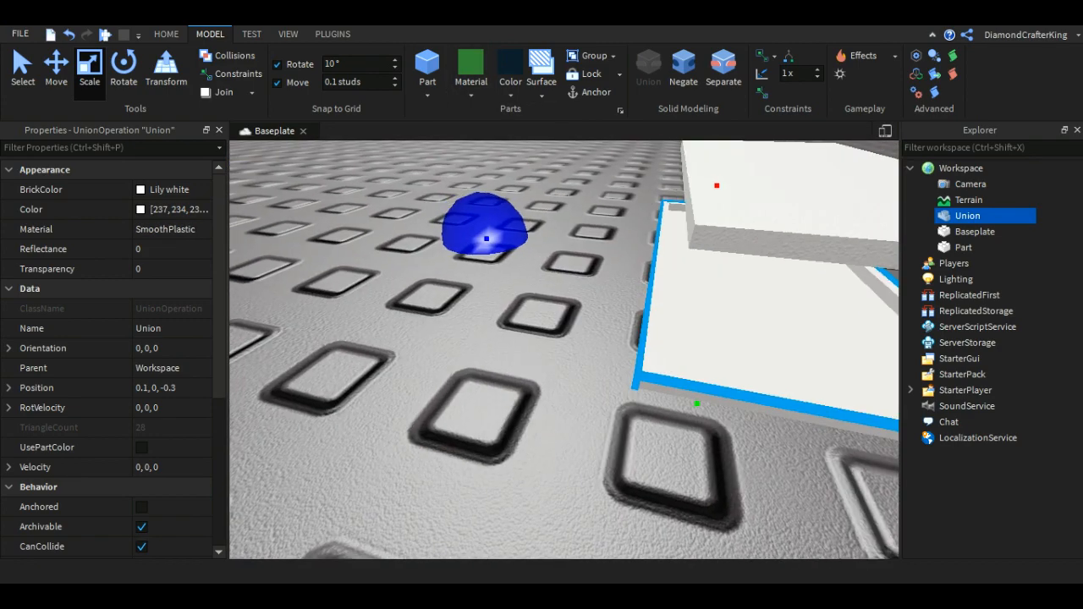
left_click_drag(503, 390, 606, 373)
scroll(564, 351, "down", 5)
left_click(542, 263)
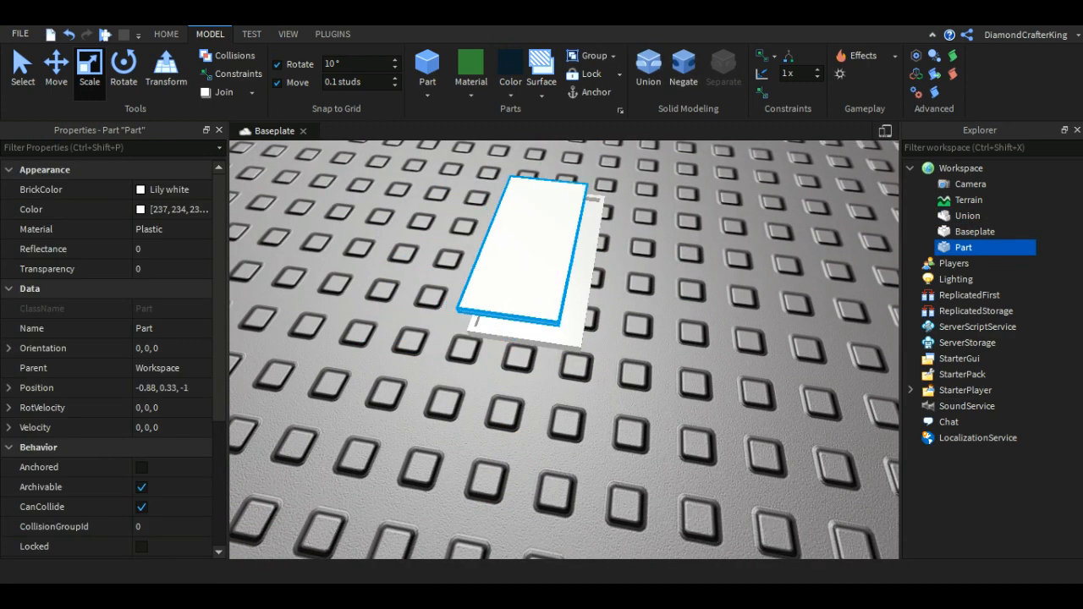
left_click_drag(542, 263, 537, 268)
right_click_drag(537, 267, 537, 182)
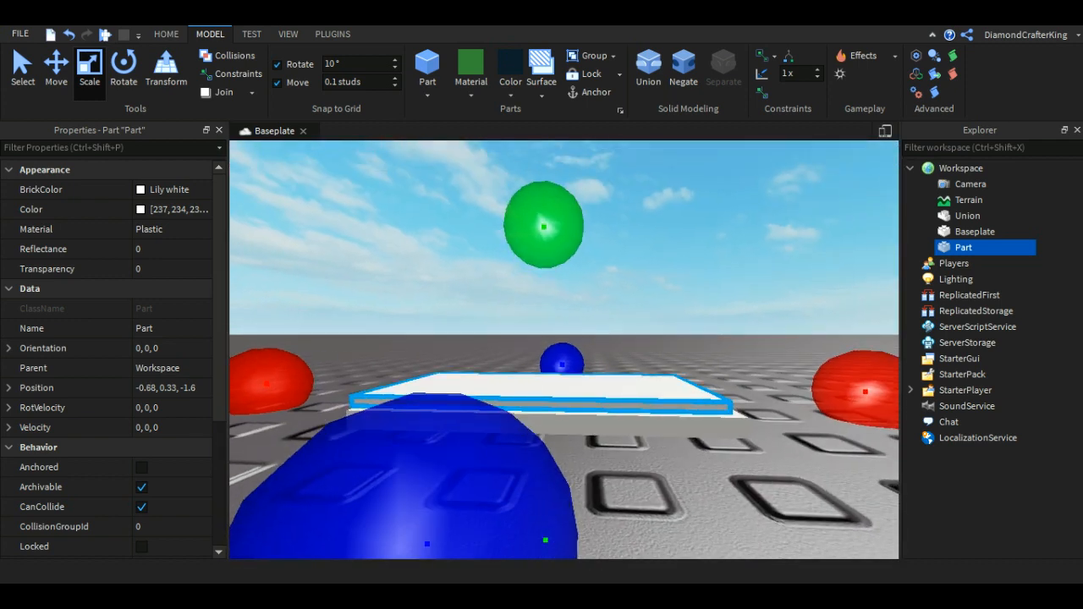
- Lower the white plate into the union's recess, to a Y position of 0.13
left_click(55, 67)
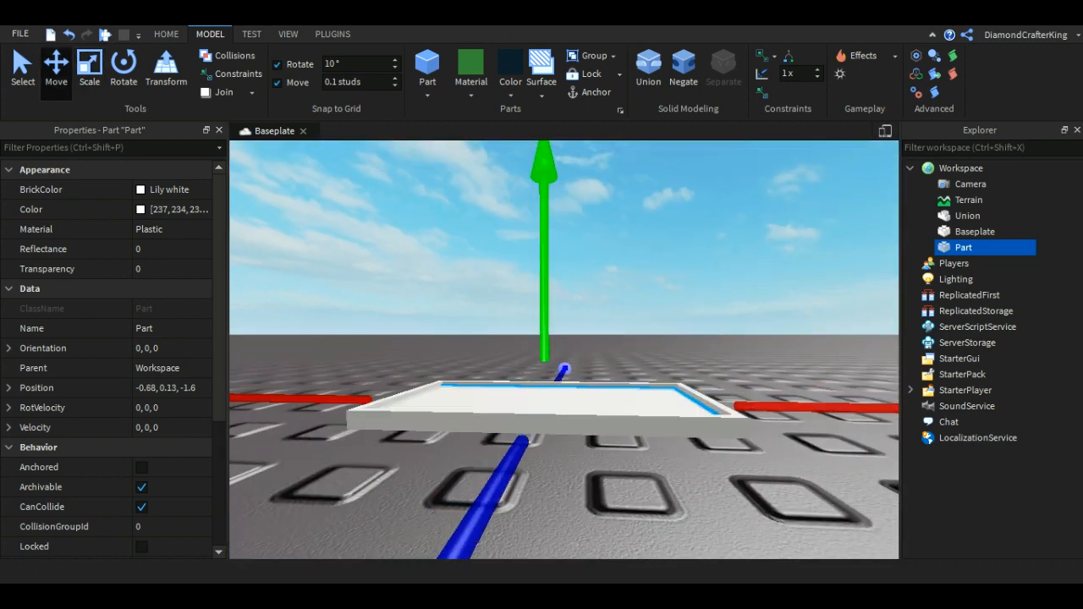
left_click_drag(544, 254, 544, 264)
right_click_drag(544, 264, 550, 356)
scroll(563, 349, "down", 3)
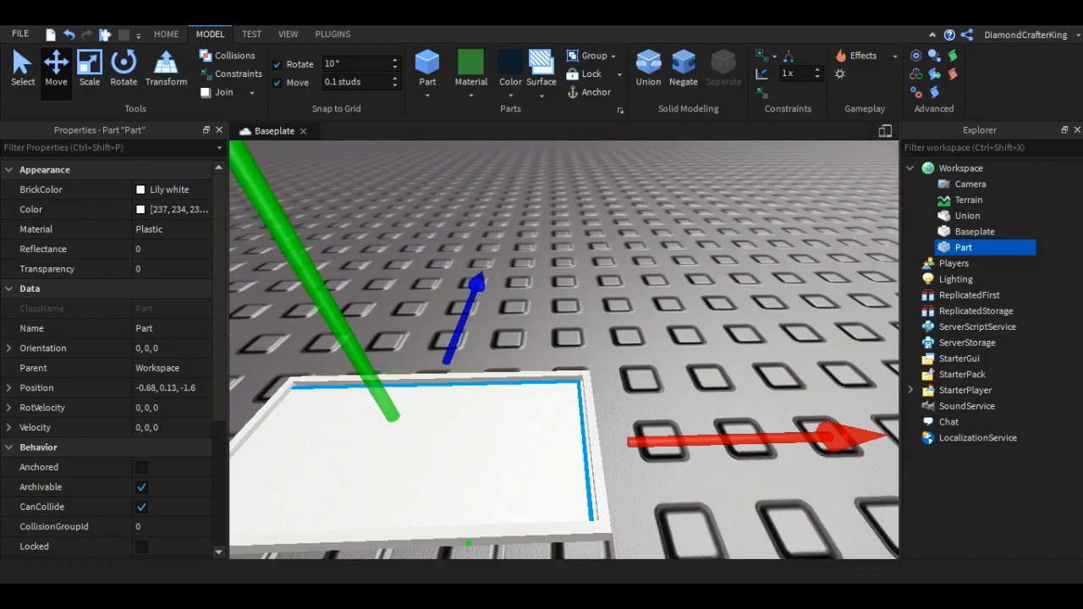
- Shift the plate horizontally within the recess to X -0.78 and Z -1.5
left_click_drag(795, 438, 808, 439)
right_click_drag(563, 350, 652, 355)
scroll(563, 349, "up", 2)
left_click_drag(339, 394, 319, 396)
right_click_drag(563, 350, 669, 279)
right_click_drag(564, 350, 516, 347)
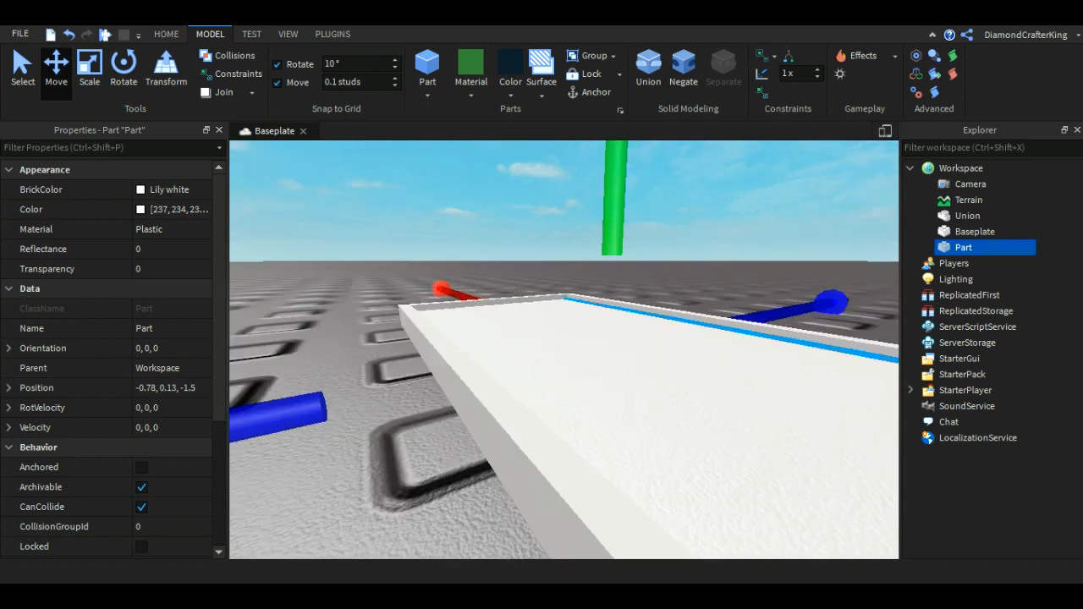
- Color the inset plate black and set its material to Neon
left_click_drag(615, 212, 614, 194)
right_click_drag(564, 350, 564, 296)
key("q")
right_click_drag(564, 350, 428, 426)
right_click_drag(564, 350, 462, 404)
scroll(563, 349, "down", 3)
left_click(471, 88)
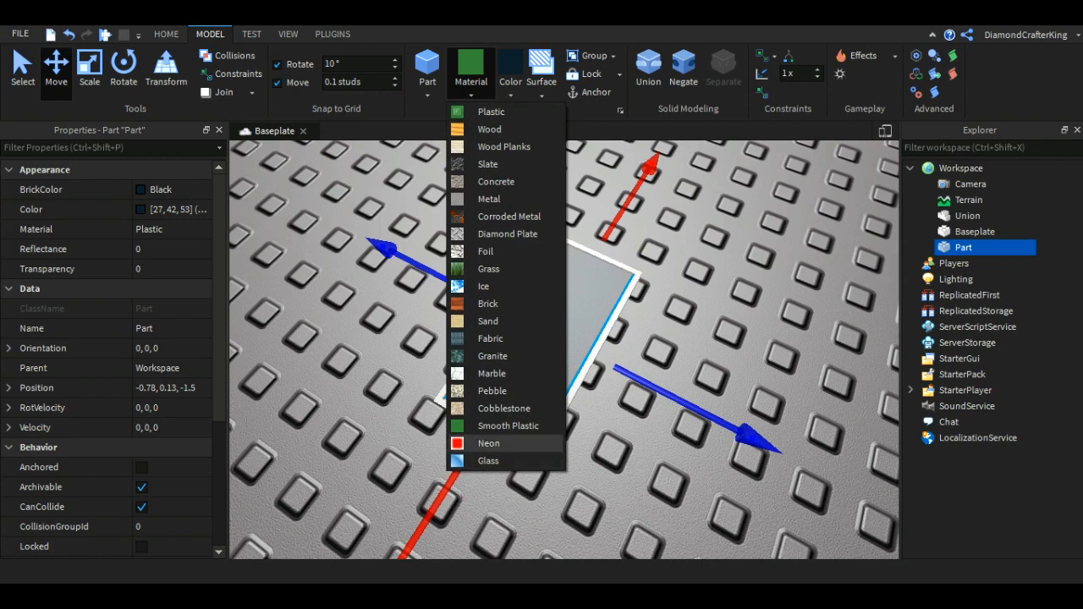
left_click(505, 443)
left_click(610, 443)
- Raise the black plate within the white frame to a Y position of 0.23
right_click_drag(563, 349, 462, 203)
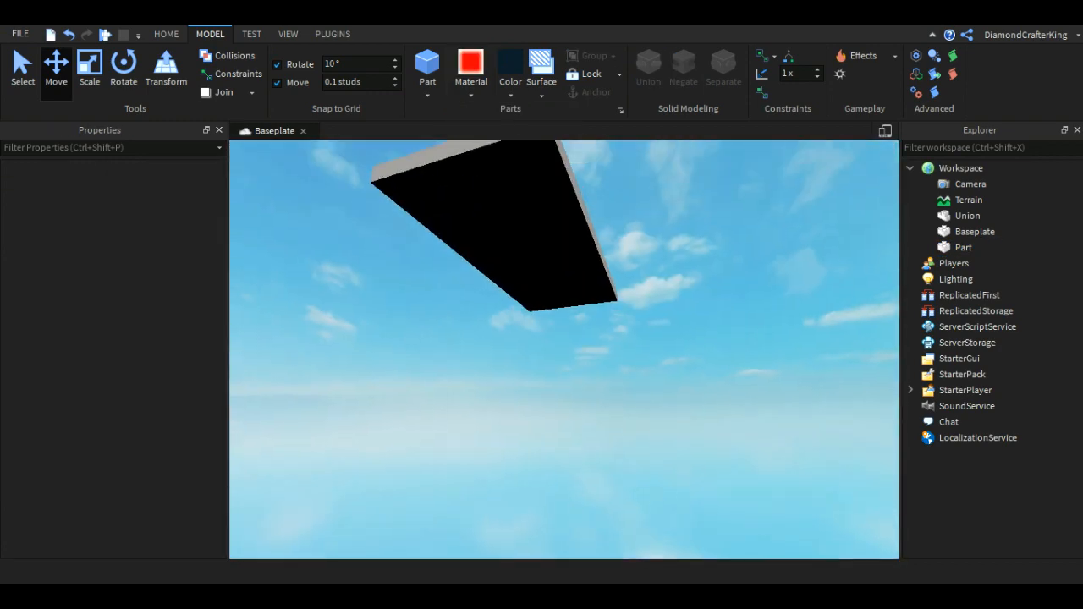
scroll(564, 350, "up", 3)
right_click_drag(564, 350, 564, 307)
left_click(564, 350)
scroll(564, 349, "down", 3)
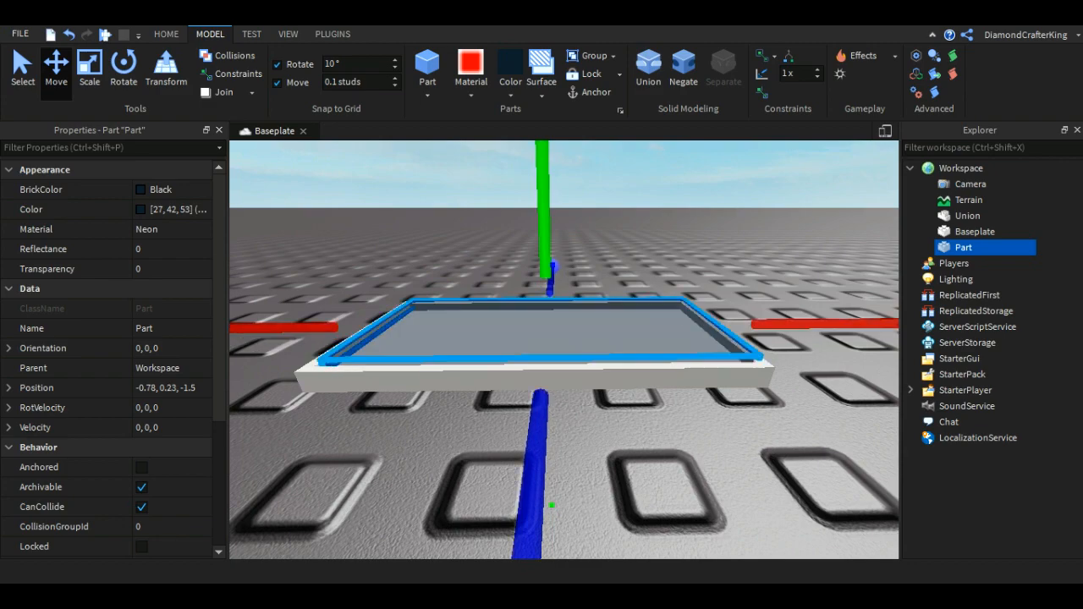
right_click_drag(564, 350, 563, 443)
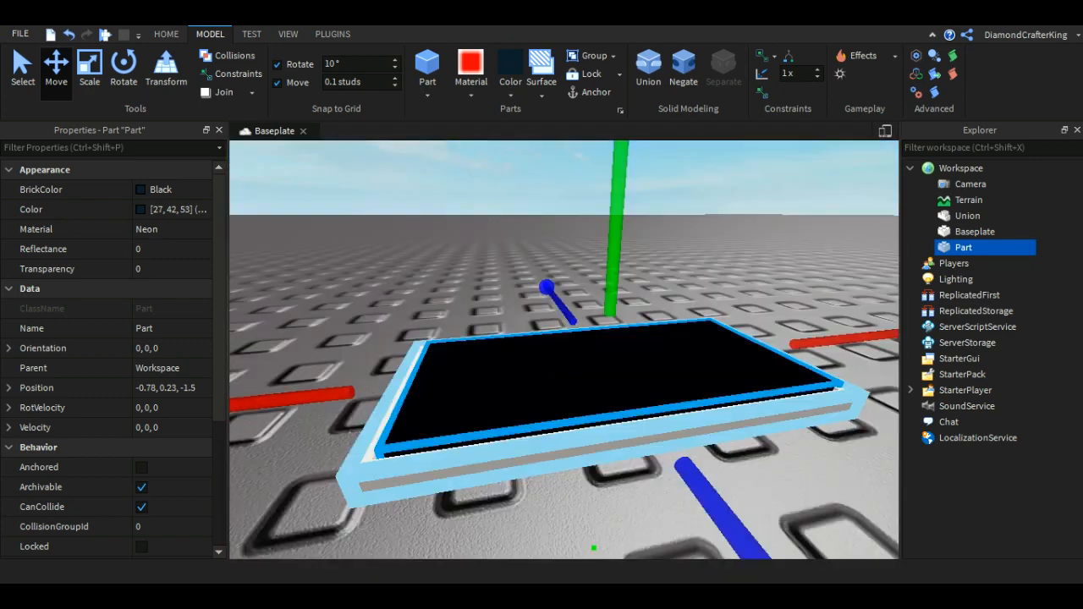
- Raise the white frame and black plate together above the baseplate, bringing the plate to a Y position of 1.63
scroll(564, 349, "down", 3)
left_click_drag(443, 222, 617, 387)
left_click(617, 386)
right_click_drag(617, 386, 617, 266)
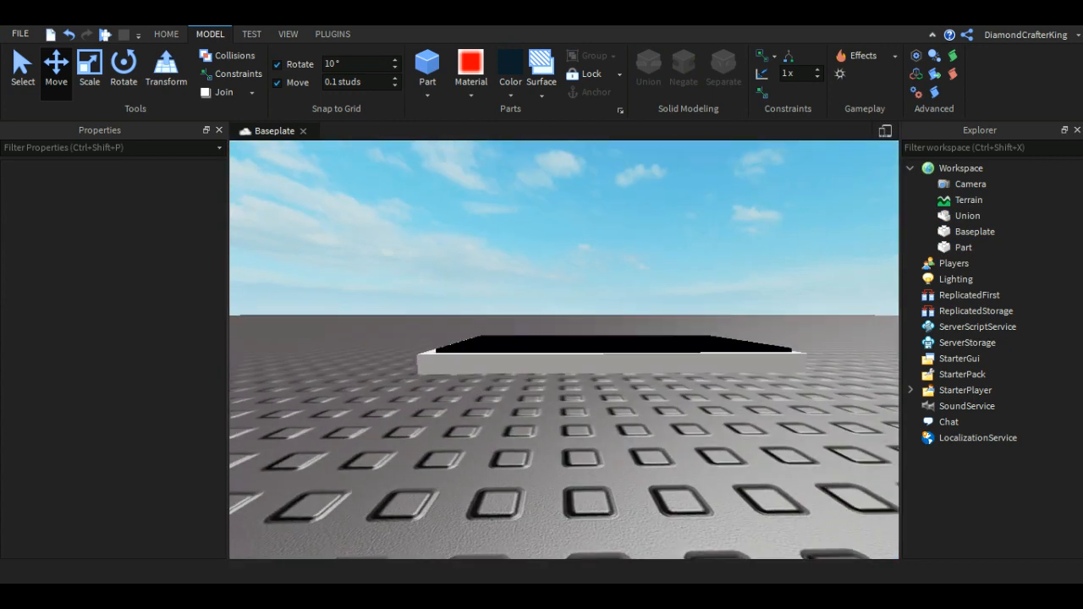
left_click(581, 329)
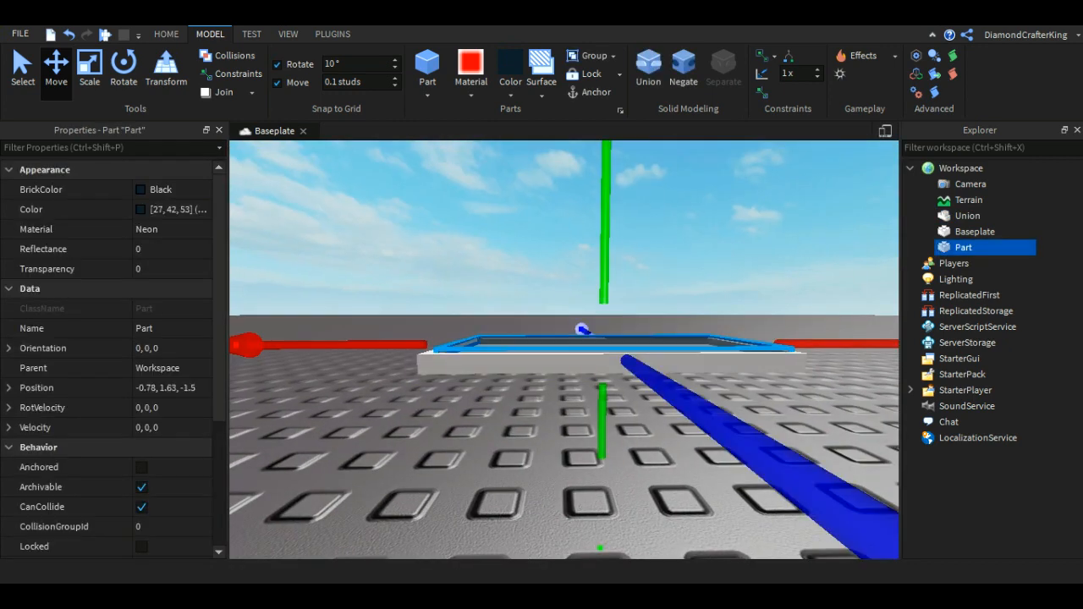
- Select the white frame and the black plate and union them into a single object
right_click_drag(581, 333, 581, 423)
left_click(581, 292)
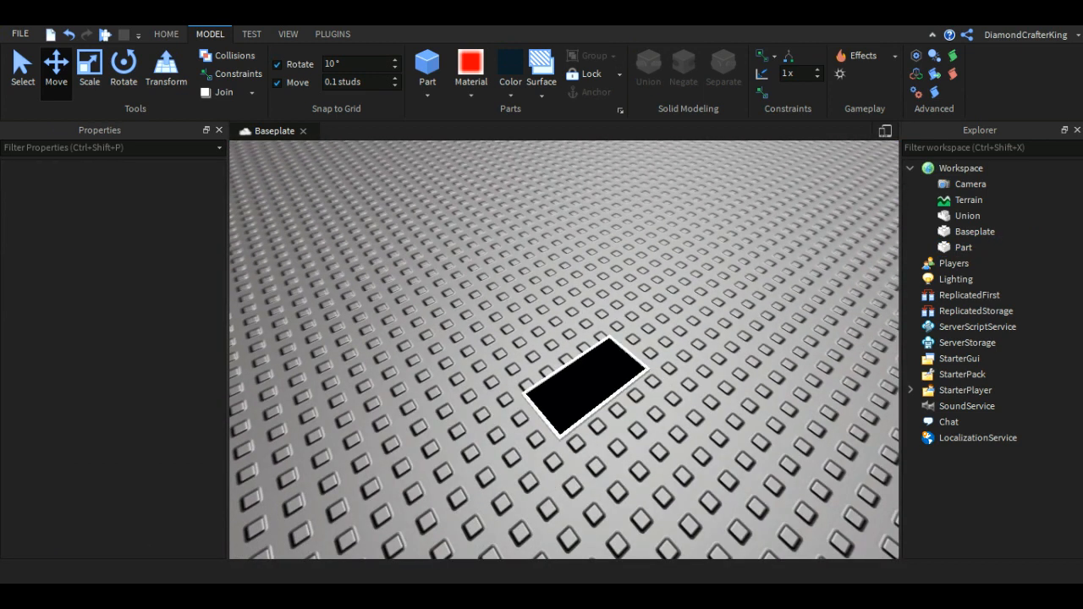
left_click(586, 388)
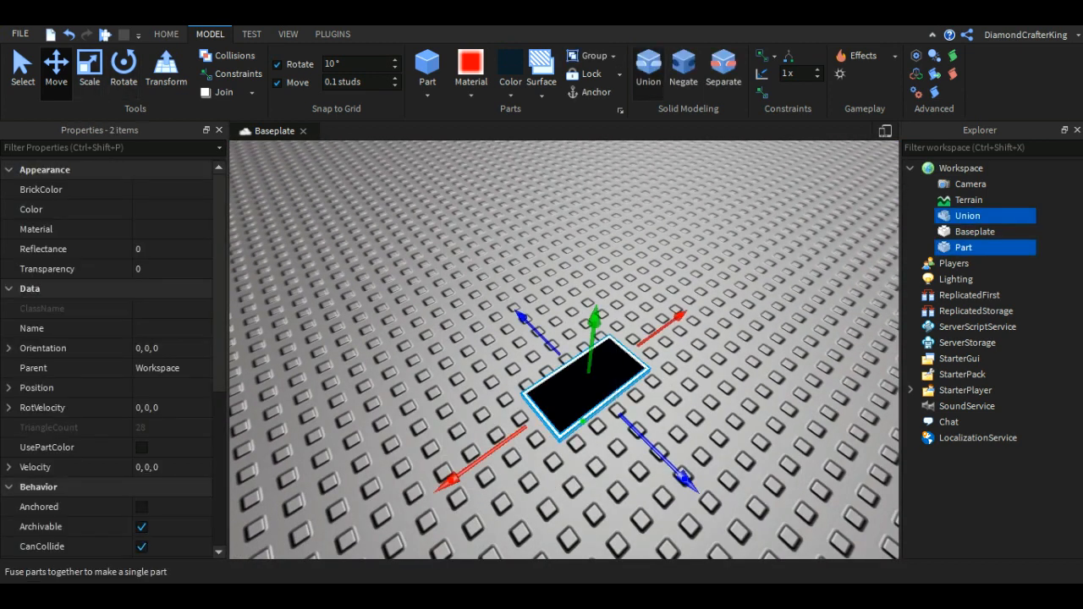
left_click(648, 68)
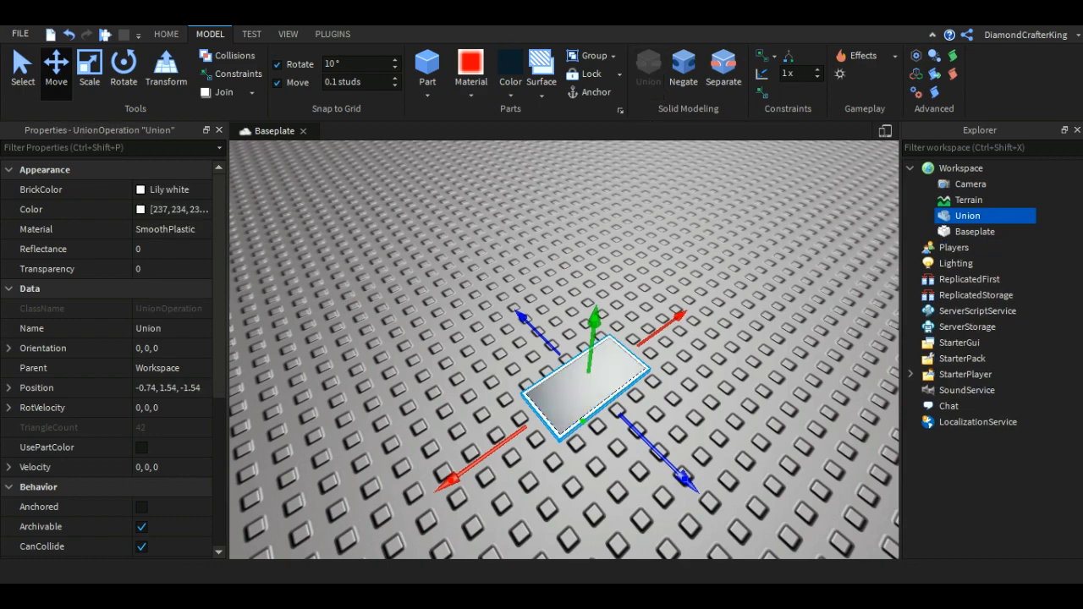
- Scale the combined frame-and-plate union down to a smaller size
key("f")
mouse_move(559, 347)
right_mouse_down()
mouse_move(562, 356)
mouse_move(555, 343)
mouse_move(584, 339)
mouse_move(567, 351)
right_mouse_up()
scroll(564, 349, "down", 4)
key("ctrl+3")
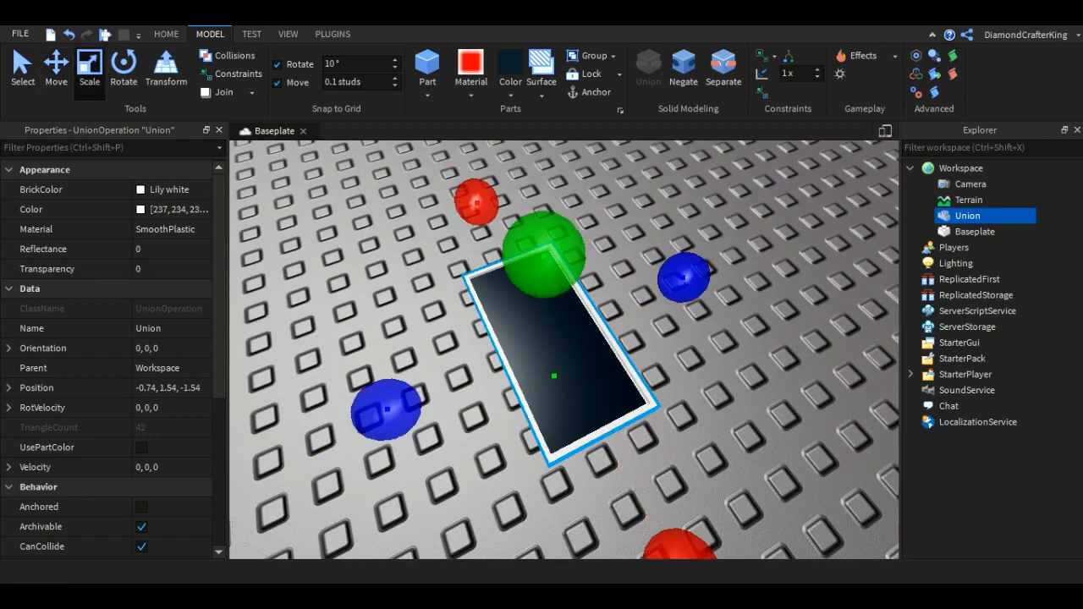
left_click_drag(684, 277, 620, 304)
scroll(520, 356, "up", 5)
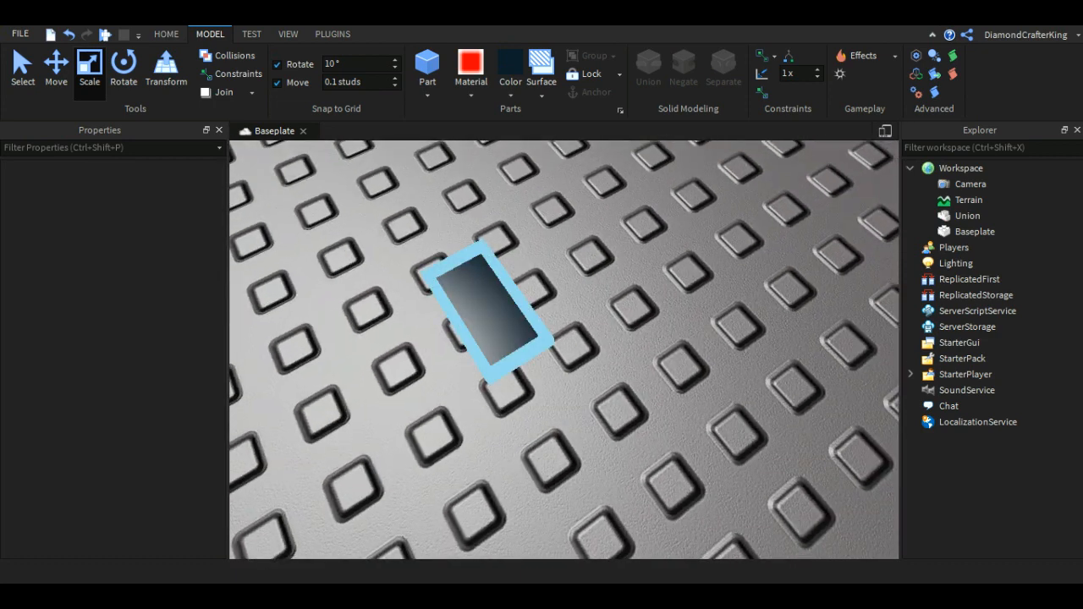
- Rename the phone-shaped union as Handle
key("Escape")
scroll(564, 349, "down", 5)
right_click_drag(564, 350, 564, 262)
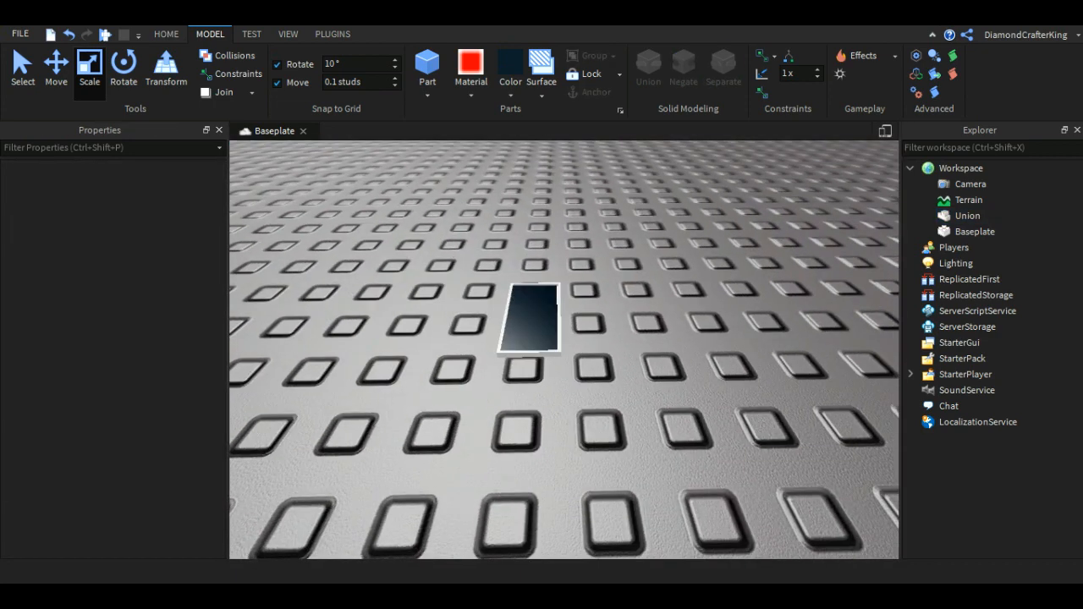
left_click(991, 216)
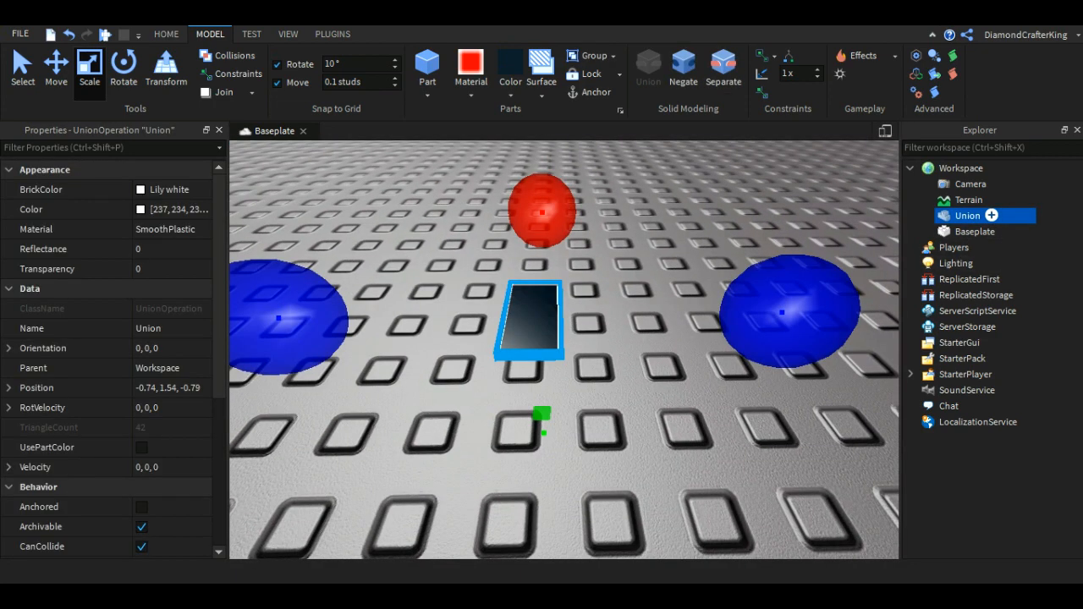
left_click(161, 329)
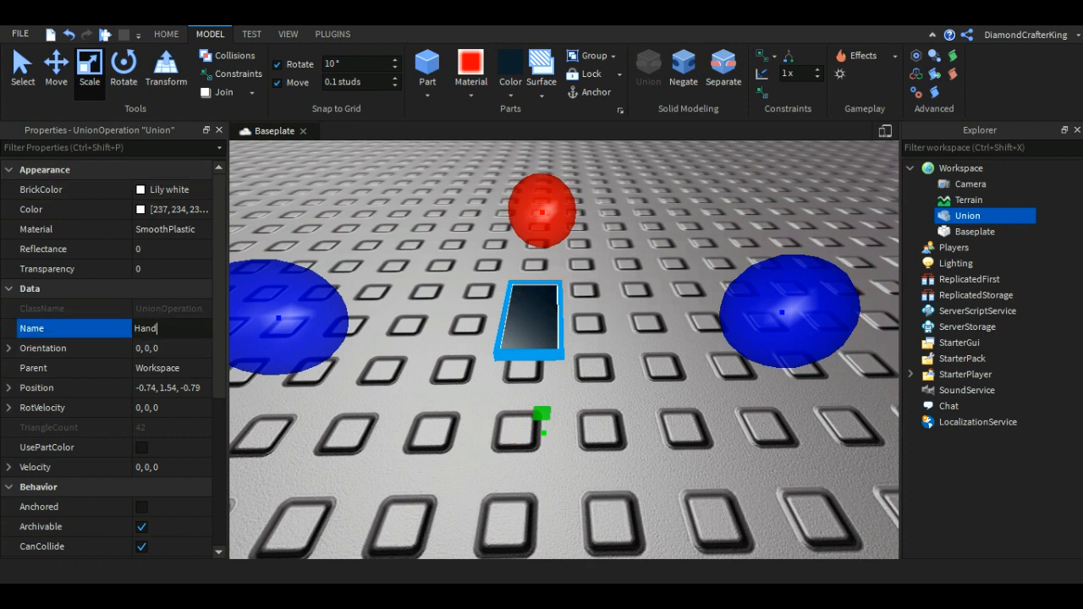
key("Return")
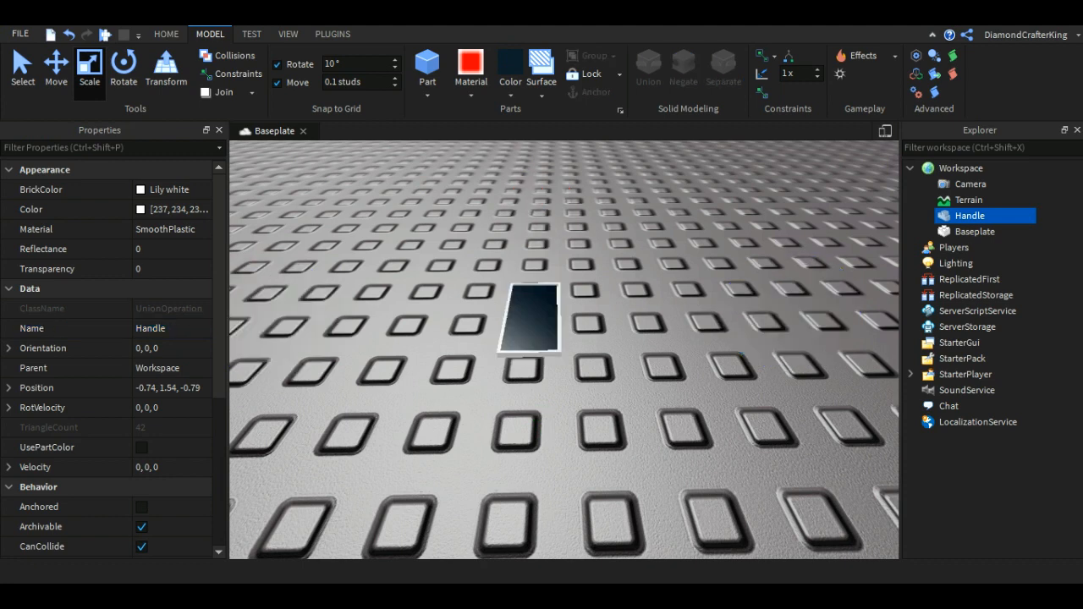
- Insert a Tool object into the Workspace
scroll(564, 350, "down", 2)
right_click_drag(564, 350, 668, 389)
left_click(578, 276)
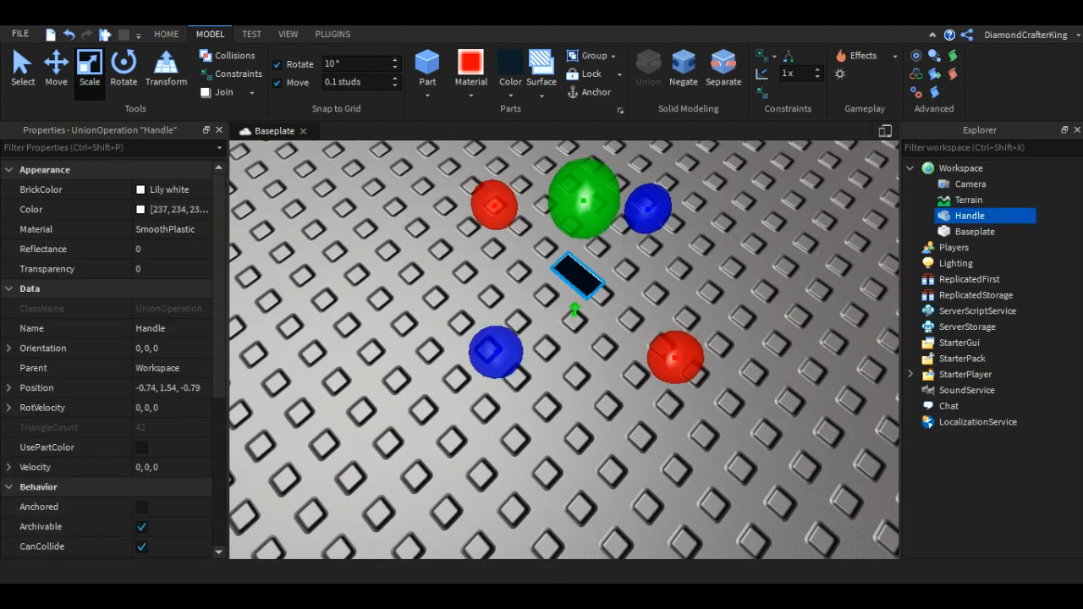
left_click(993, 167)
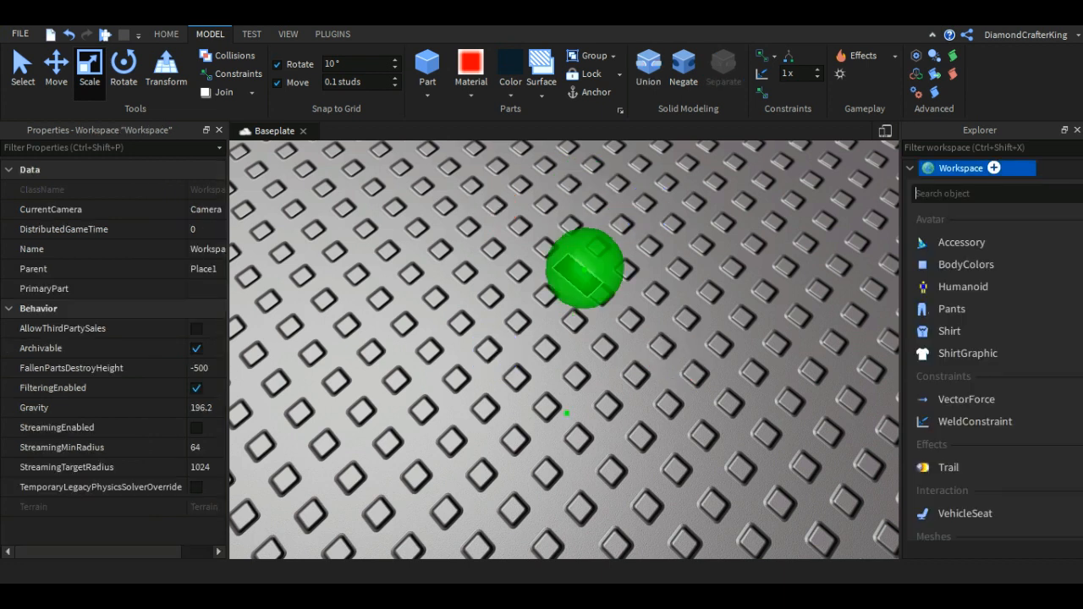
type("too")
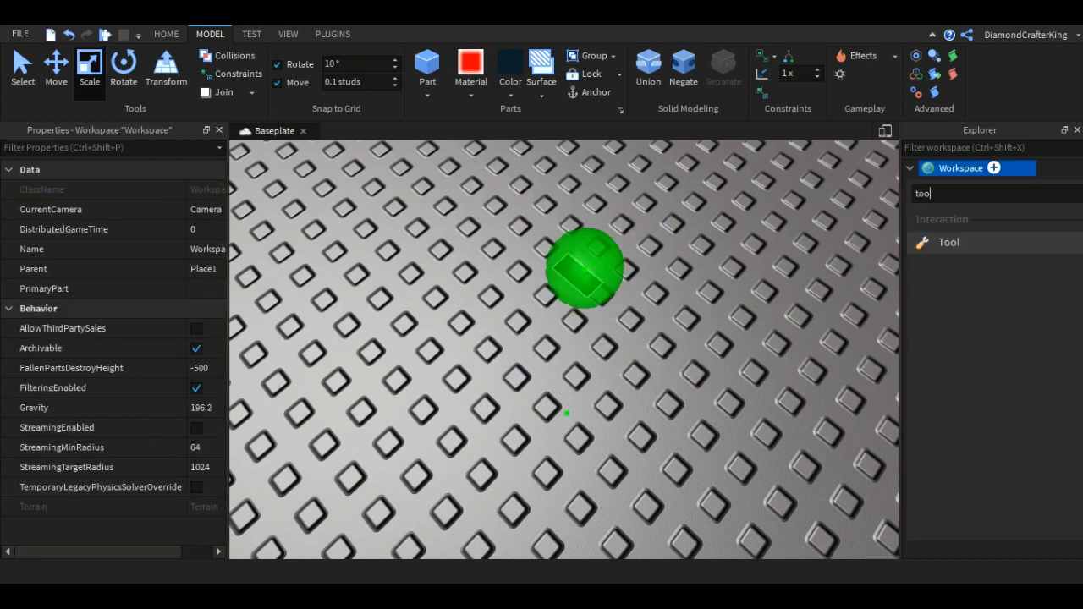
left_click(949, 242)
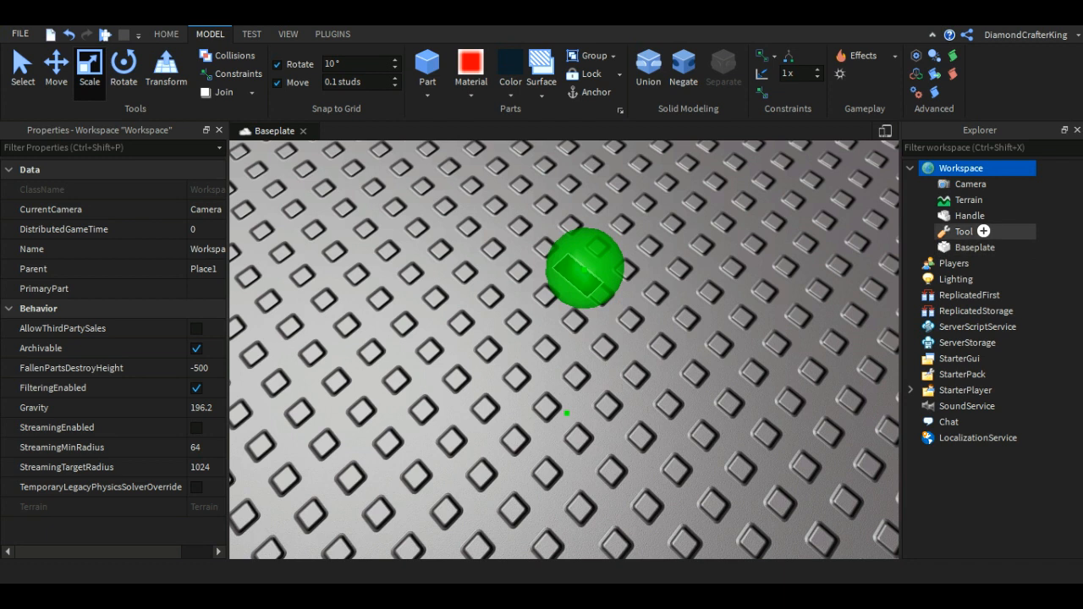
- Place the Handle inside the Tool and rename the Tool as Phone
left_click(996, 215)
left_click_drag(995, 215, 969, 231)
left_click(985, 200)
left_click(982, 215)
key("F2")
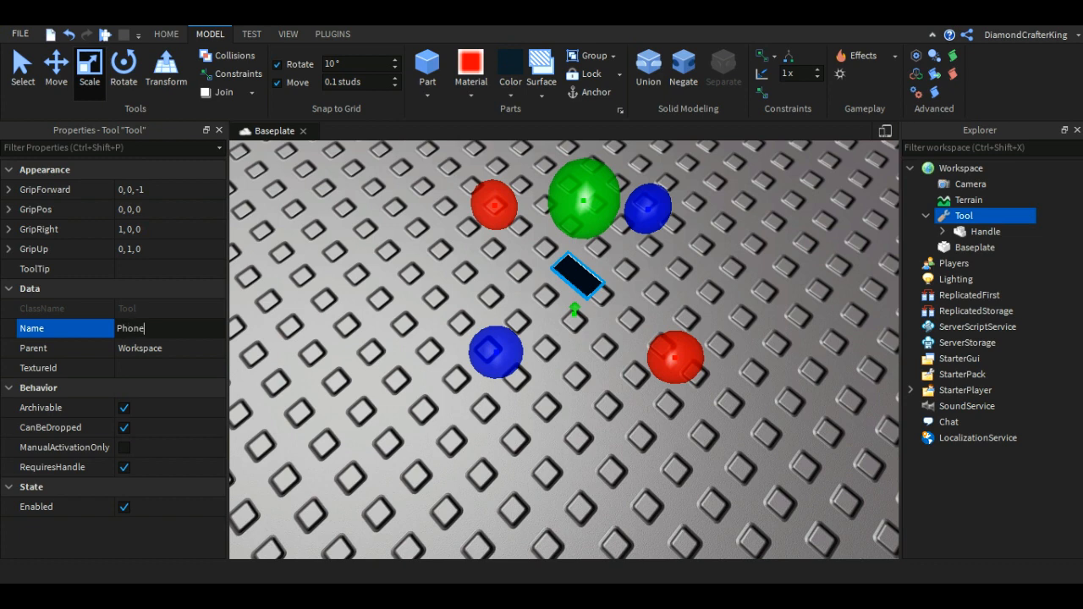
key("Return")
- Move the Phone tool from the Workspace into StarterPack
left_click(564, 350)
scroll(563, 349, "up", 3)
right_click_drag(563, 350, 423, 322)
scroll(563, 350, "down", 5)
left_click(927, 215)
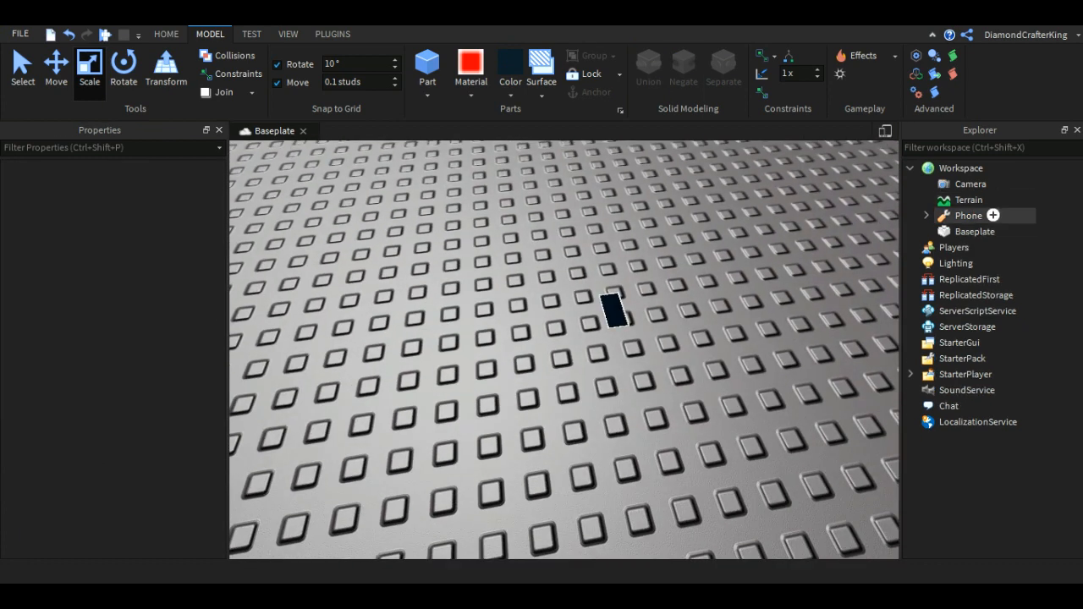
left_click(993, 215)
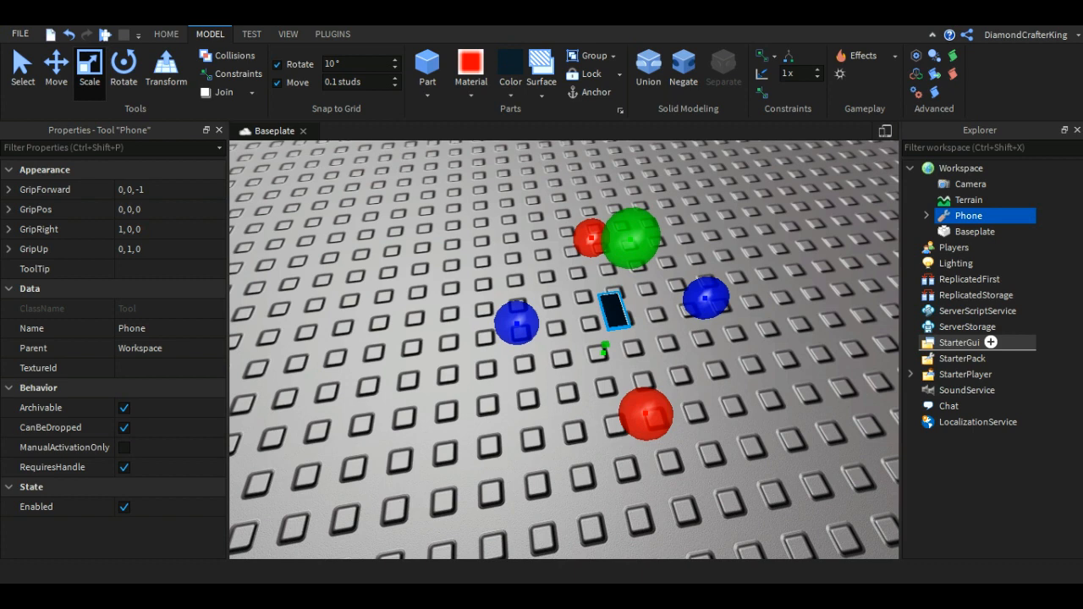
left_click_drag(990, 342, 992, 358)
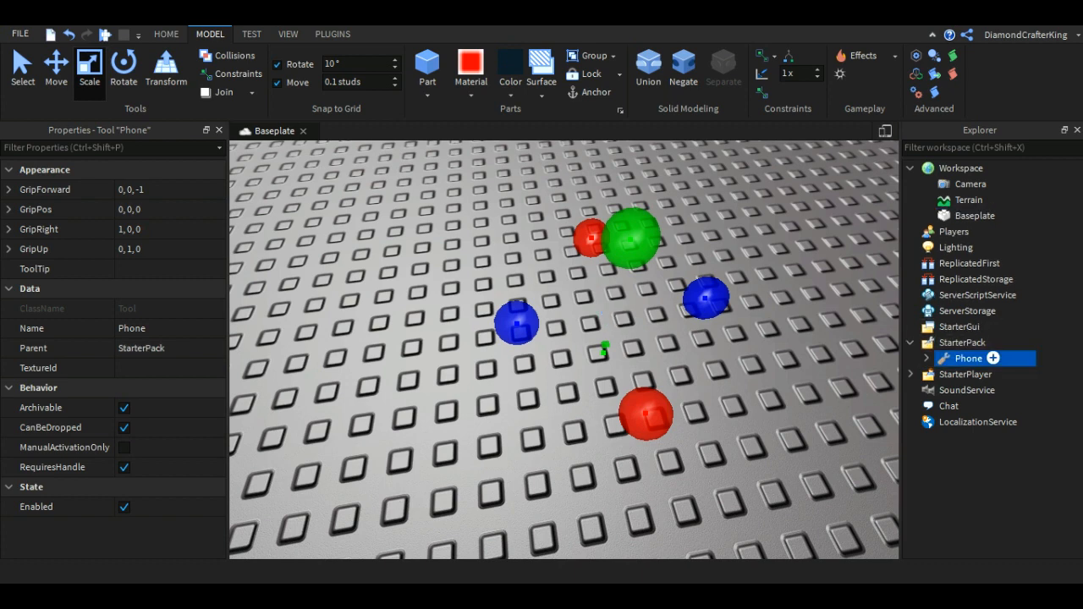
left_click(563, 350)
mouse_move(563, 350)
right_mouse_down()
mouse_move(508, 350)
mouse_move(575, 349)
right_mouse_up()
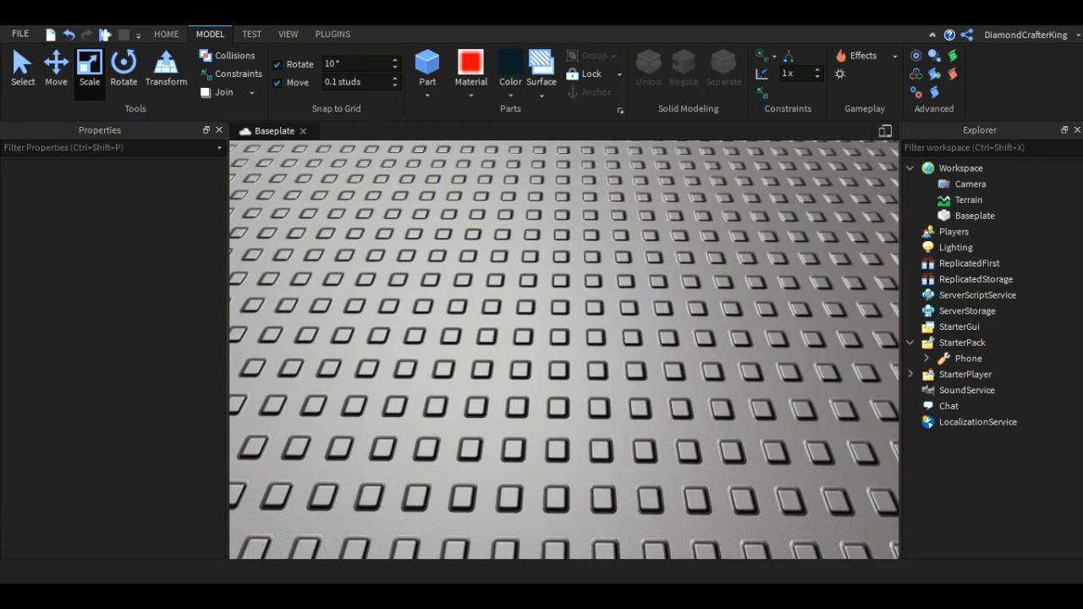
- Add a LocalScript inside the Handle of the Phone tool
left_click(925, 358)
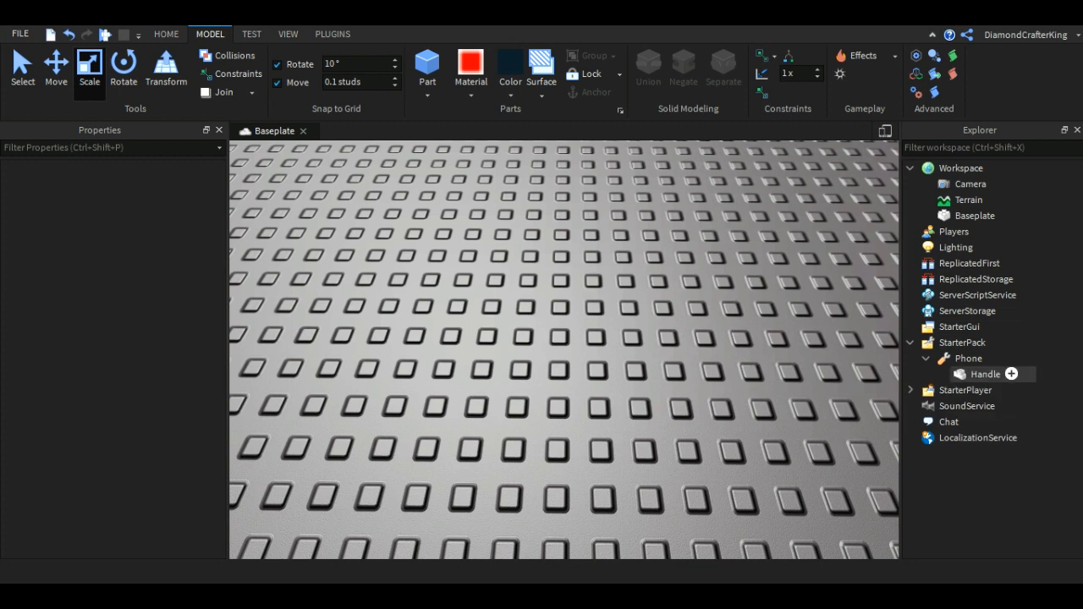
left_click(1012, 373)
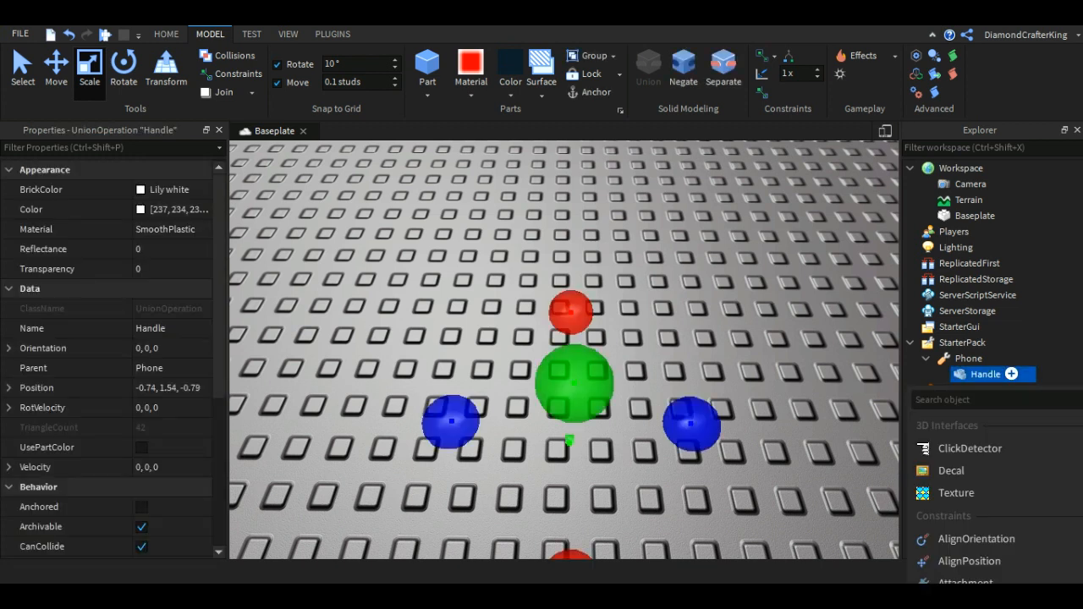
scroll(974, 474, "down", 6)
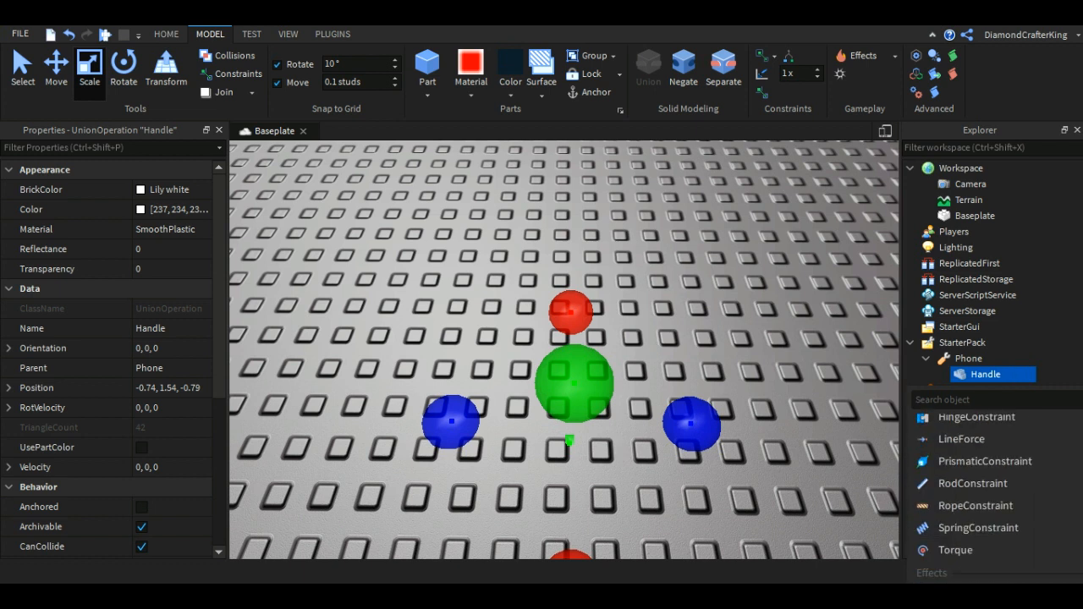
scroll(973, 474, "up", 6)
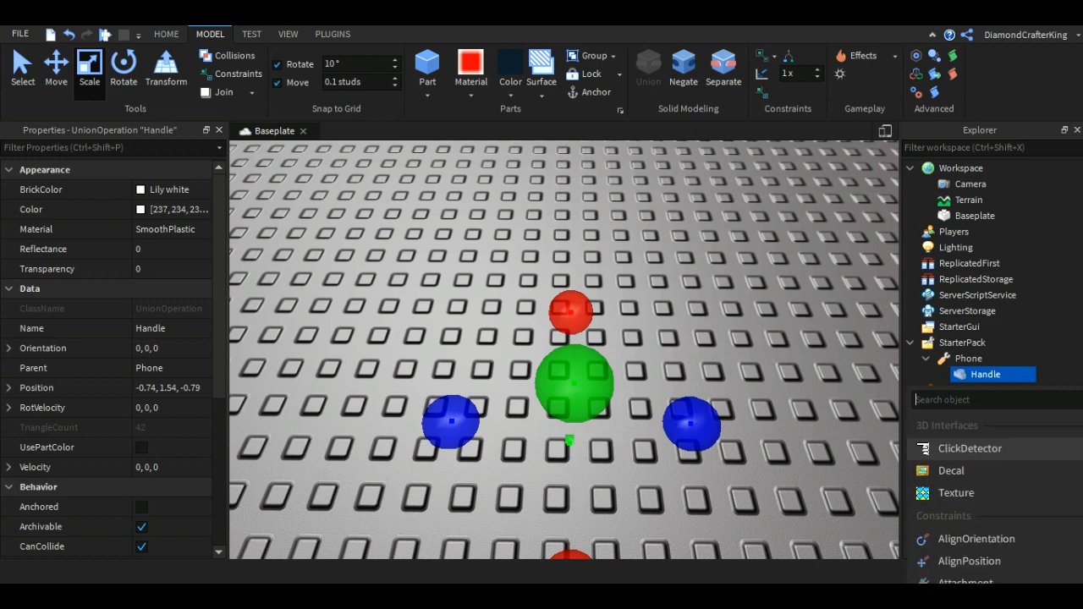
type("sc")
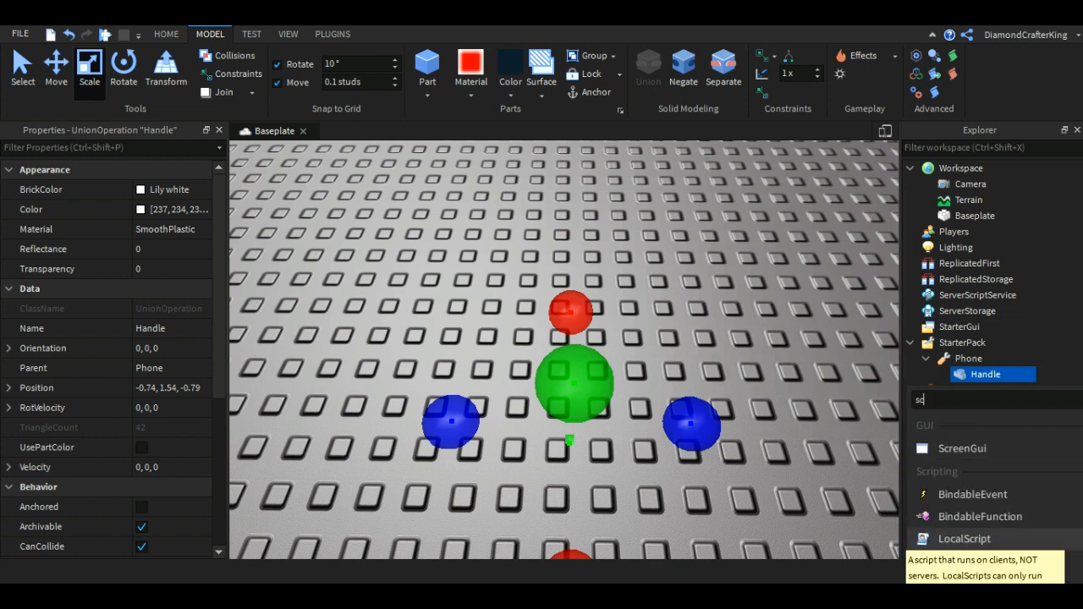
left_click(964, 539)
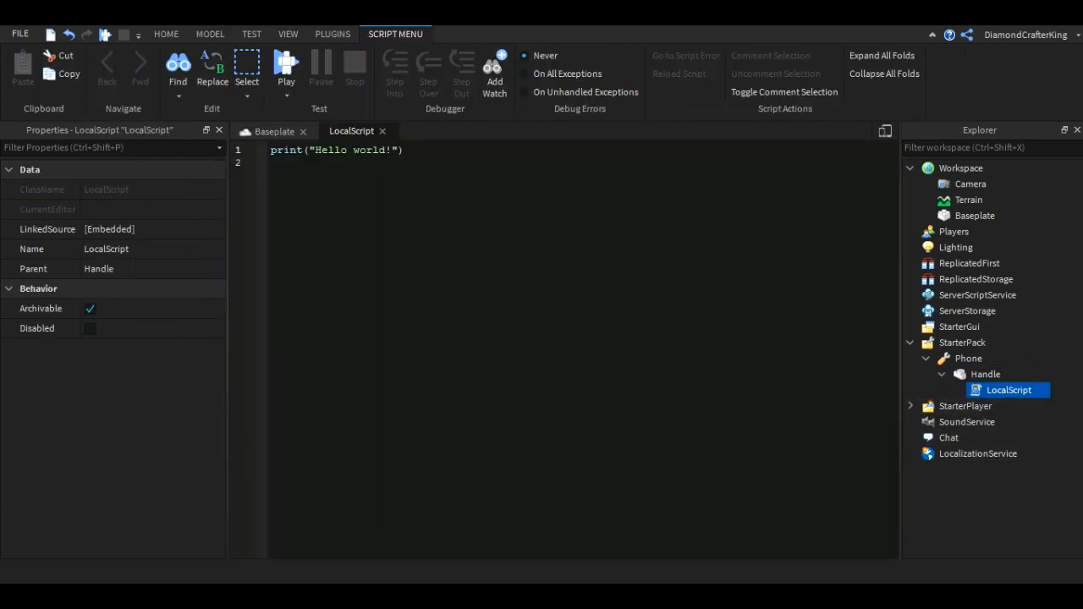
- Replace the script's default code with "local Plr = game.Players.LocalPlayer" and start a second line with "local GUI"
type("local Plr =")
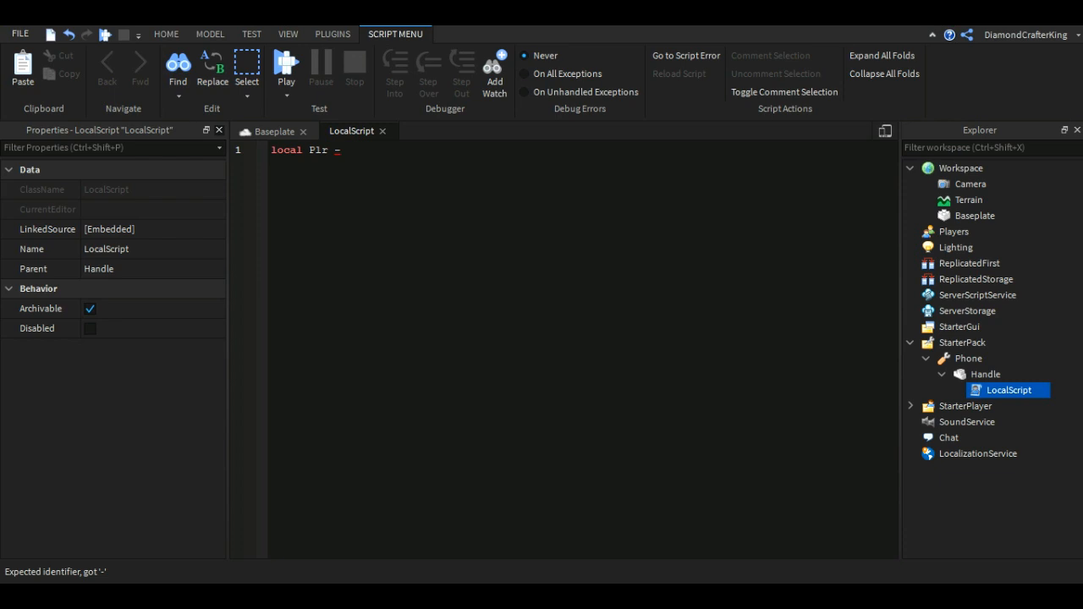
type(" game")
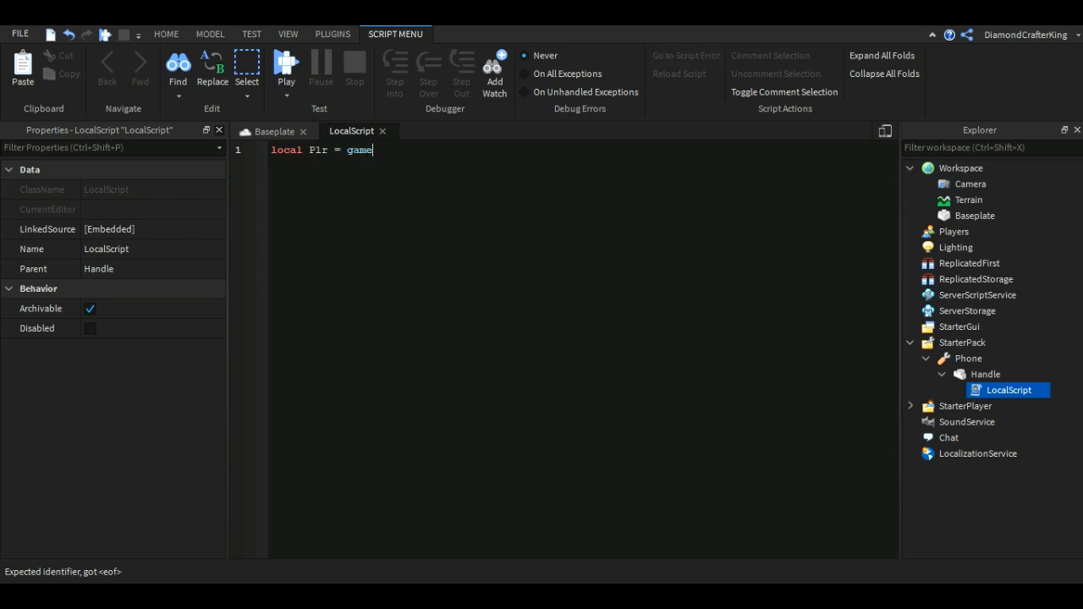
type(".Players.")
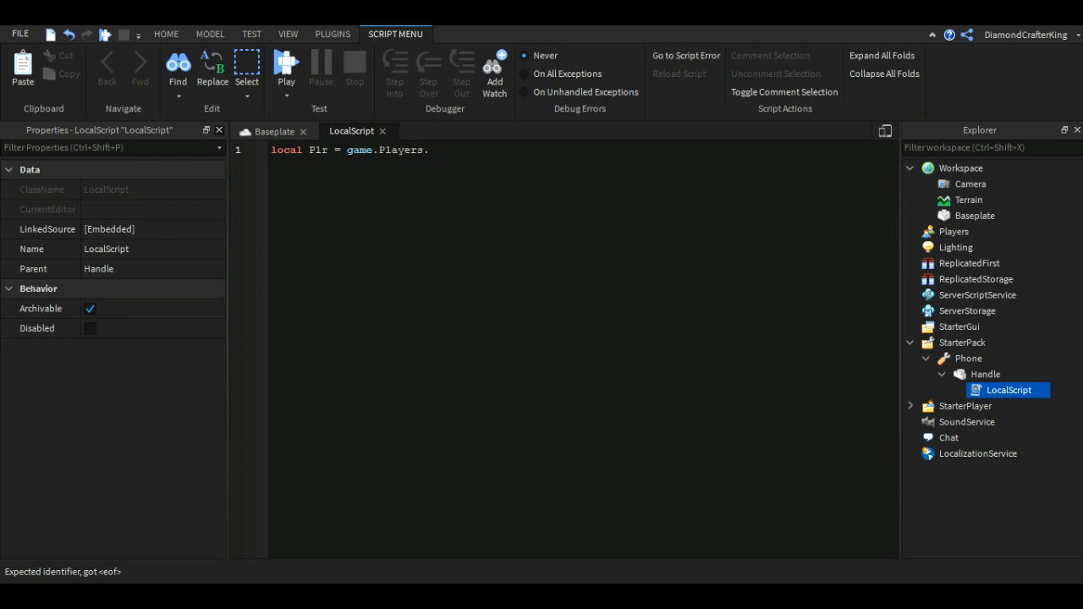
type("LocalPla")
key("Tab")
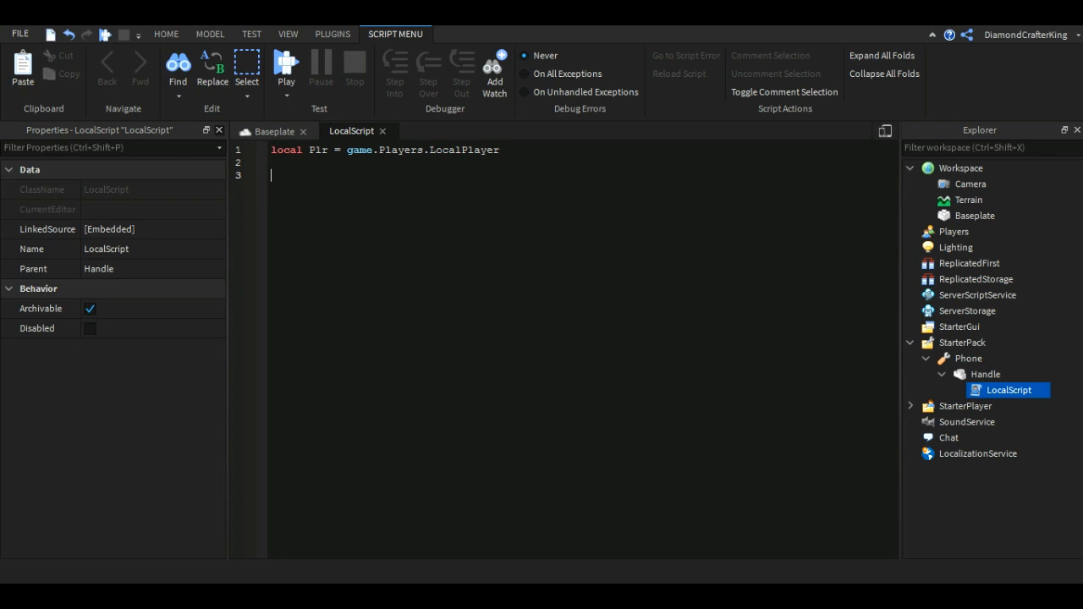
type("local GUI")
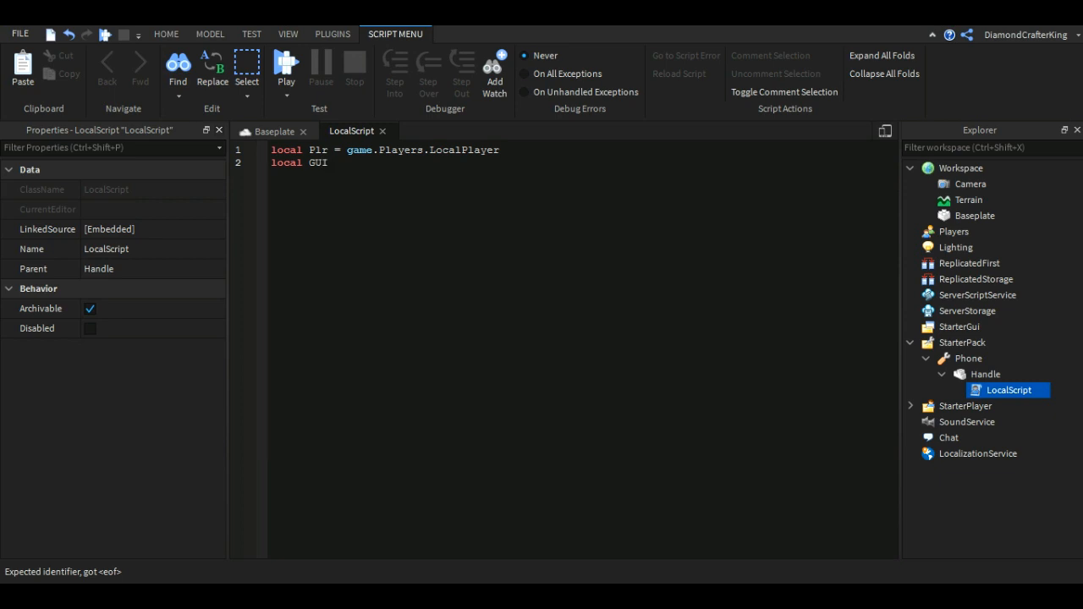
- Add a ScreenGui to StarterGui and insert a Frame inside it
left_click(991, 325)
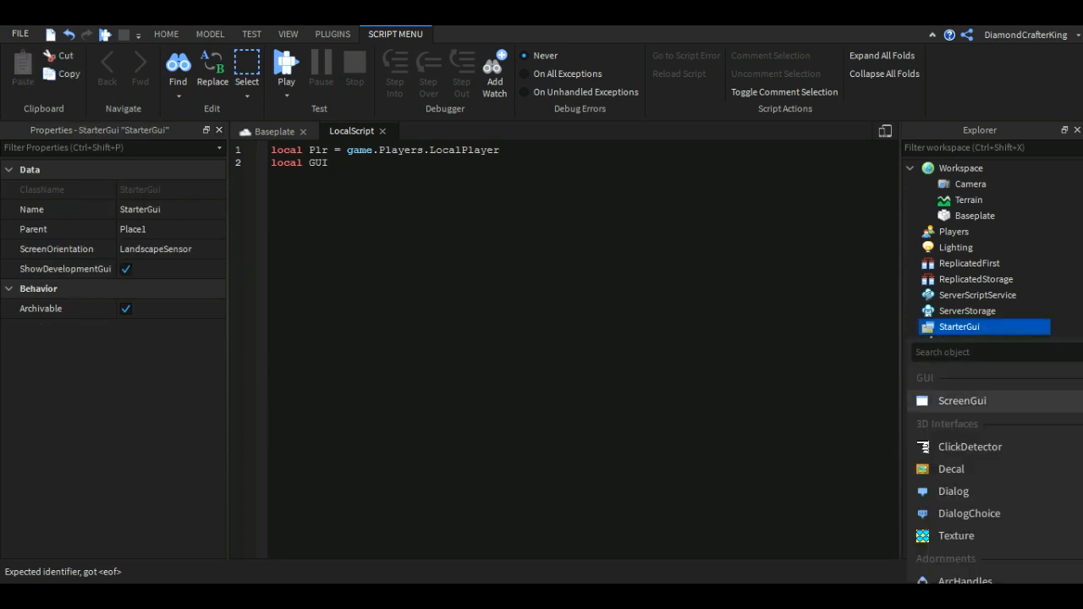
left_click(973, 401)
left_click(1007, 342)
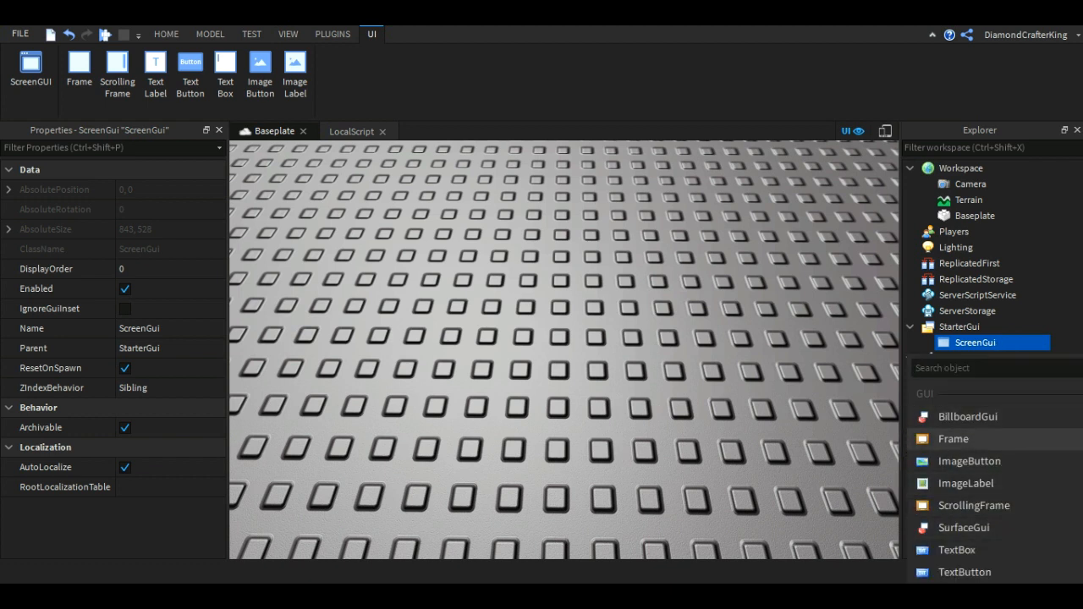
left_click(954, 439)
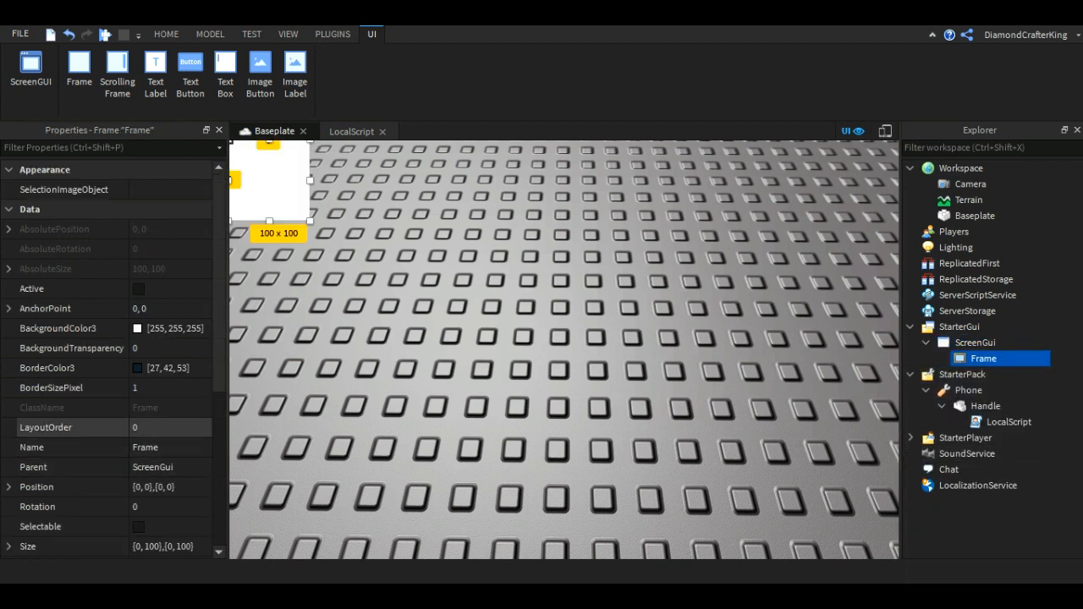
- Set the Frame's size to {0, 300},{0, 300}
scroll(67, 453, "down", 3)
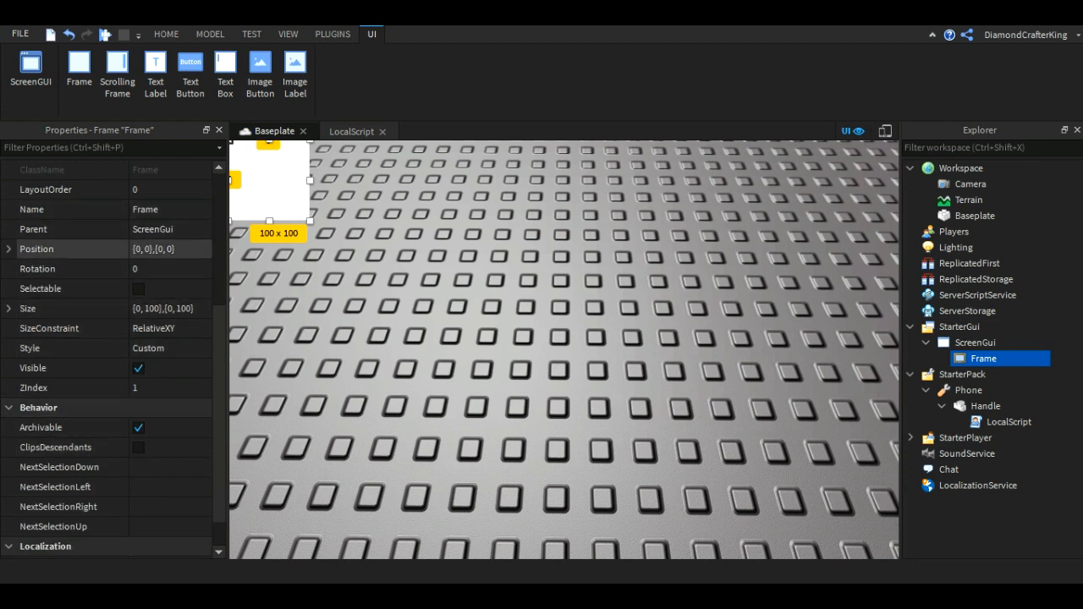
mouse_move(269, 180)
left_mouse_down()
mouse_move(282, 180)
mouse_move(272, 180)
mouse_move(301, 217)
mouse_move(434, 286)
mouse_move(485, 295)
mouse_move(302, 169)
mouse_move(270, 184)
left_mouse_up()
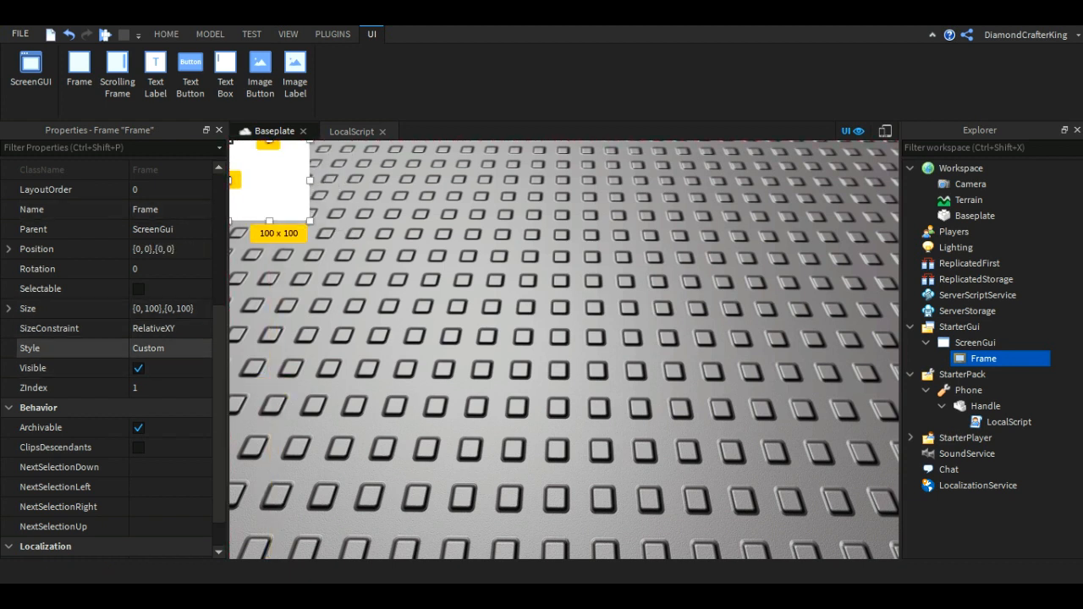
left_click(161, 308)
key("End")
key("BackSpace")
key("BackSpace")
key("BackSpace")
key("BackSpace")
type("300}")
key("Return")
left_click(144, 308)
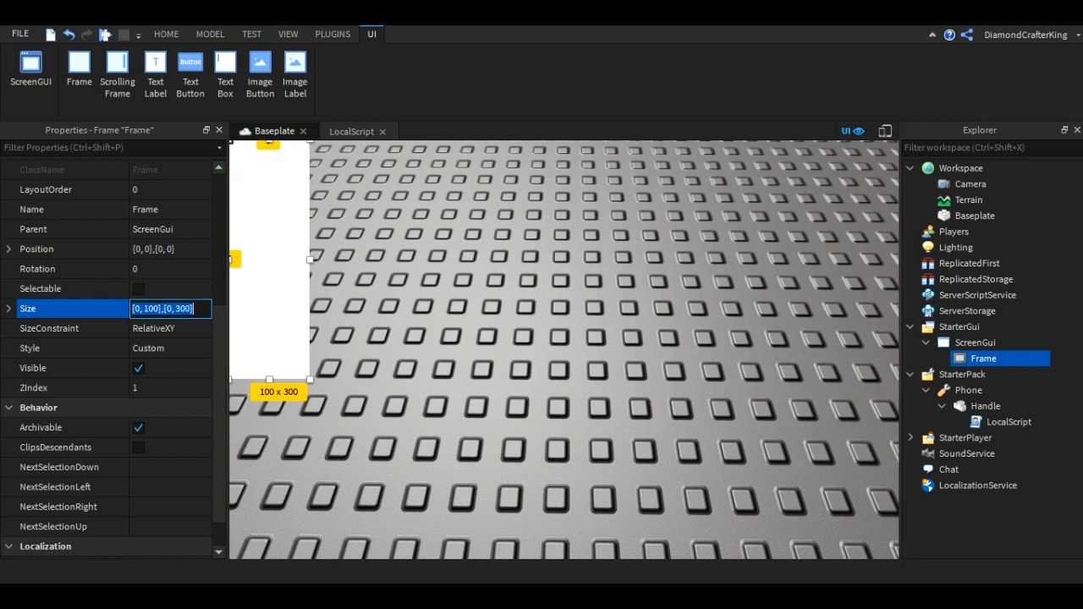
key("BackSpace")
type("3")
key("Return")
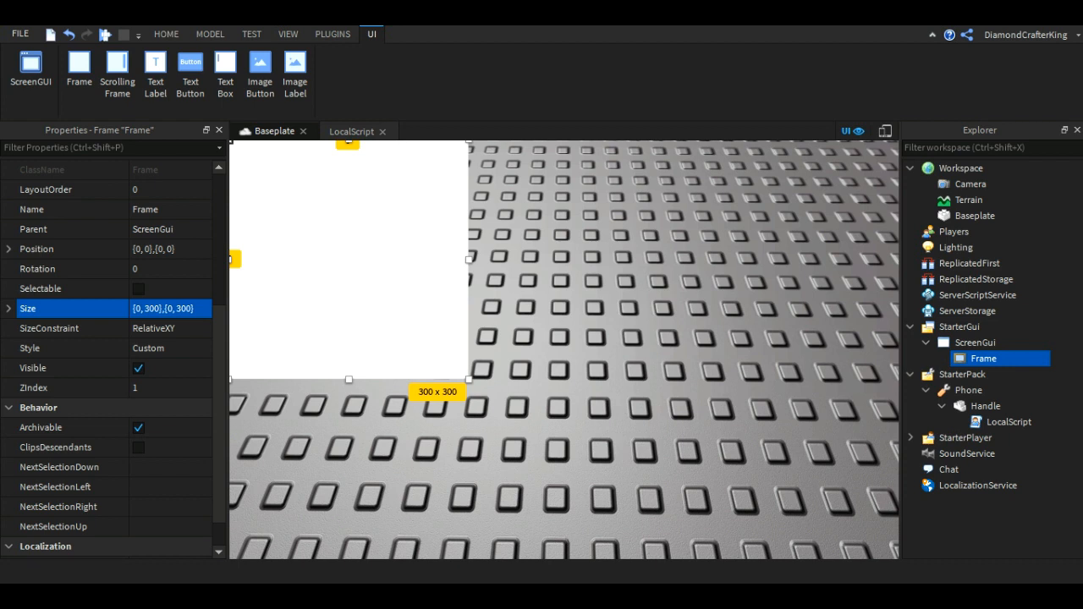
- Resize the Frame to {0, 200},{0, 250}
left_click(161, 308)
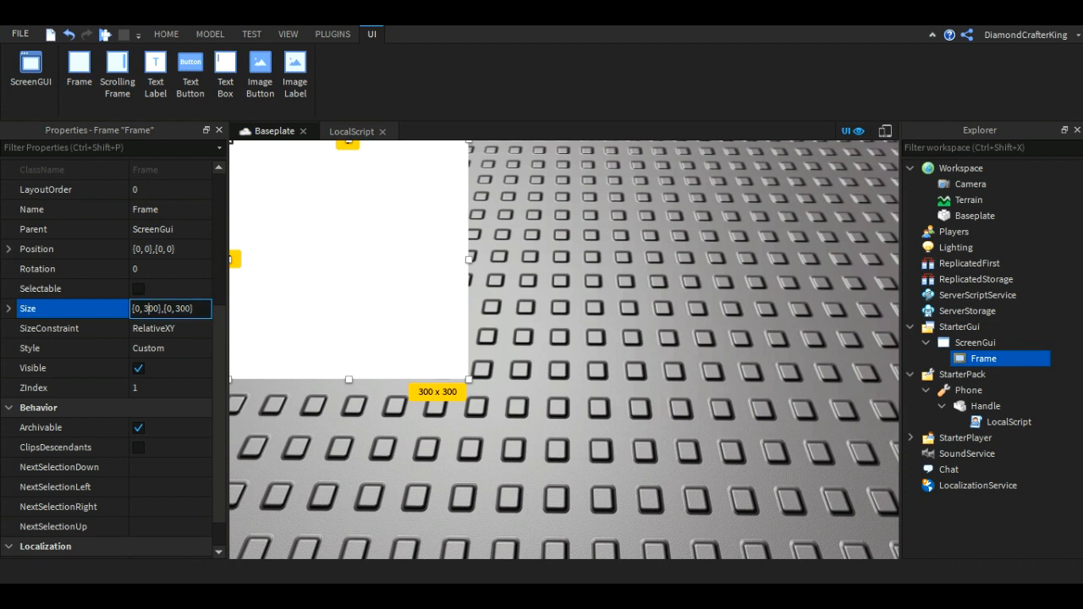
key("BackSpace")
type("2")
key("Return")
left_click(161, 308)
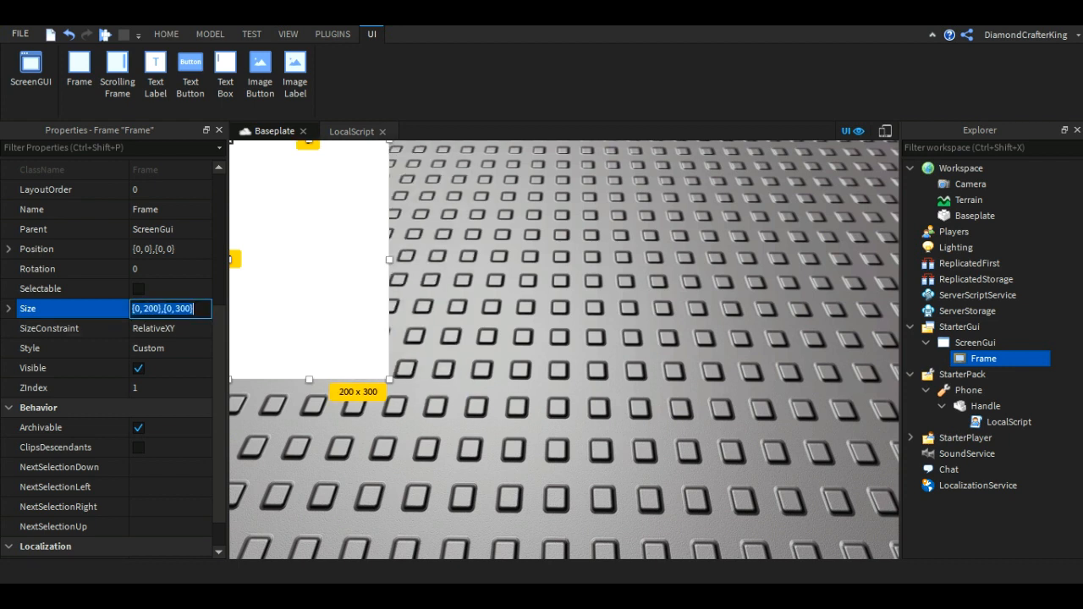
key("BackSpace")
key("BackSpace")
key("BackSpace")
type("250")
key("Return")
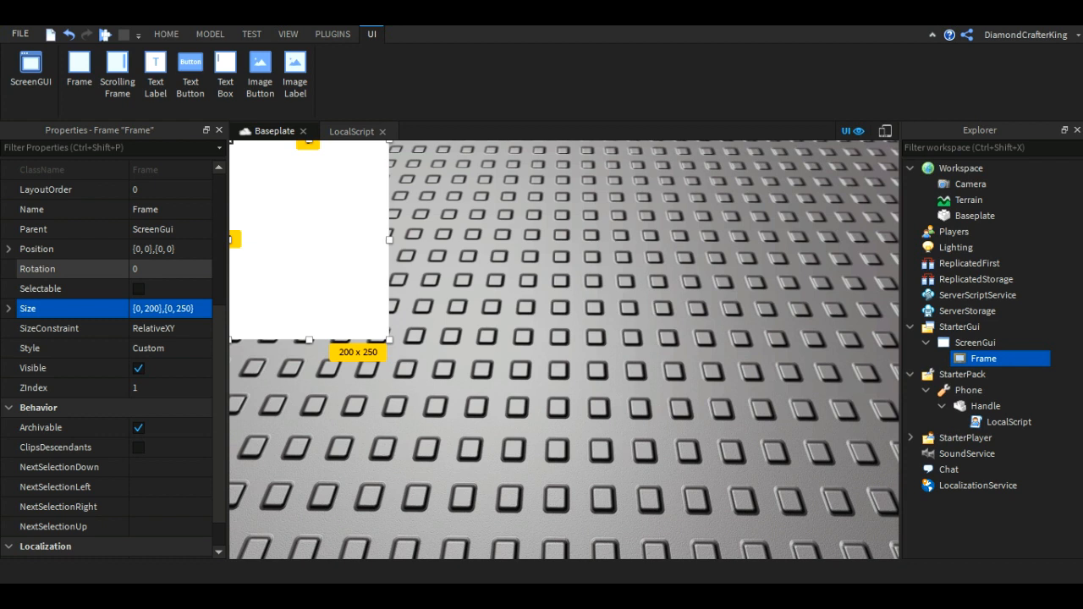
- Set the Frame's position to {0, 10},{0, 10}
left_click(161, 249)
left_click(146, 249)
key("BackSpace")
type("5")
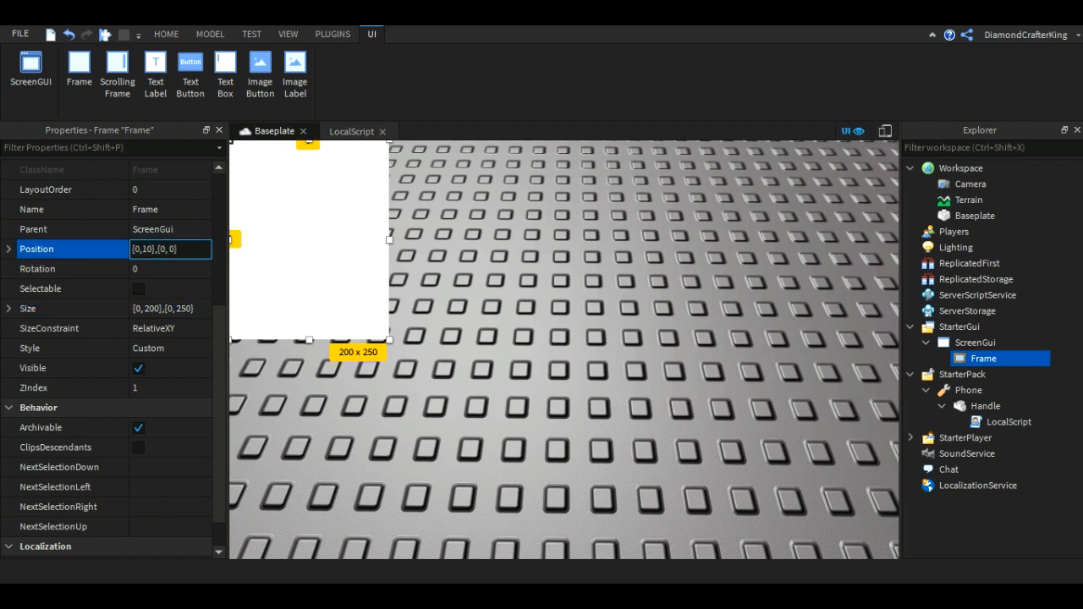
type("1")
key("Return")
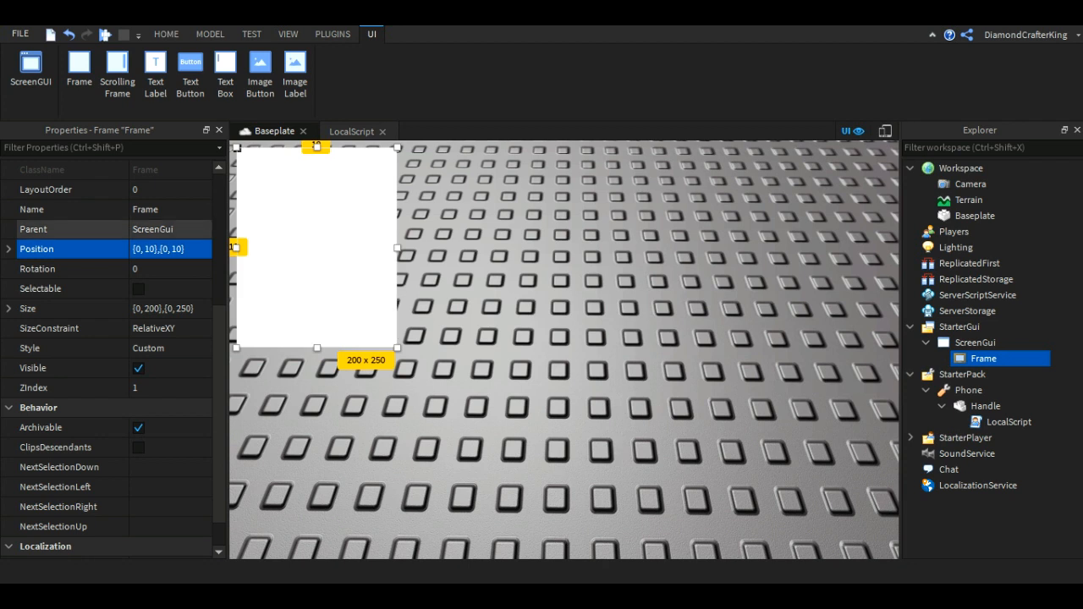
- Set the Frame's BorderSizePixel to 3
scroll(67, 229, "up", 3)
scroll(110, 356, "up", 3)
left_click(161, 388)
type("3")
key("Return")
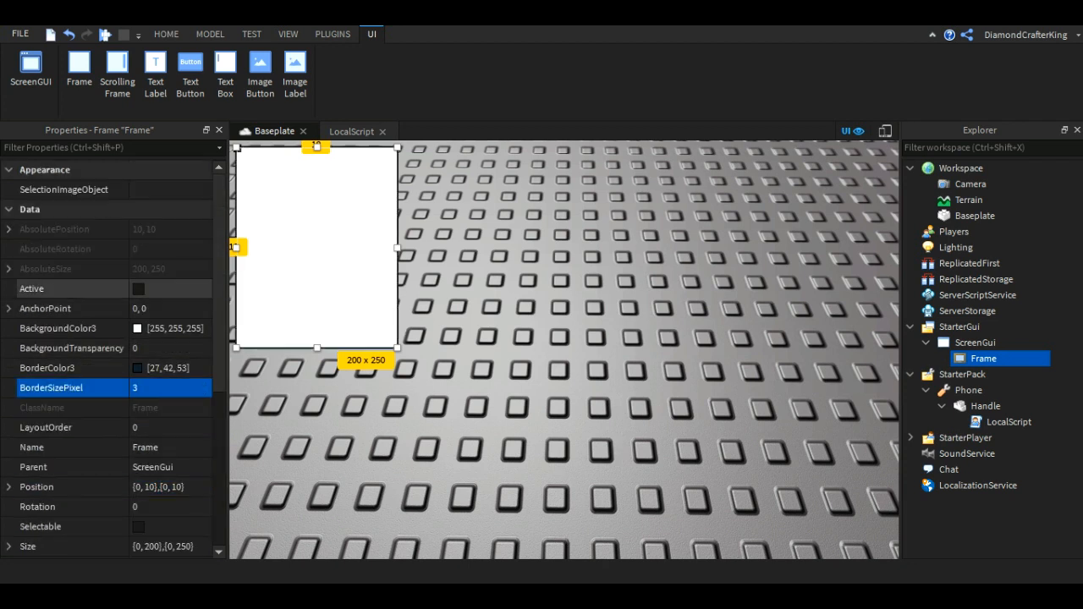
- Set the Frame's background colour to the dark custom colour [29, 29, 29]
left_click(137, 328)
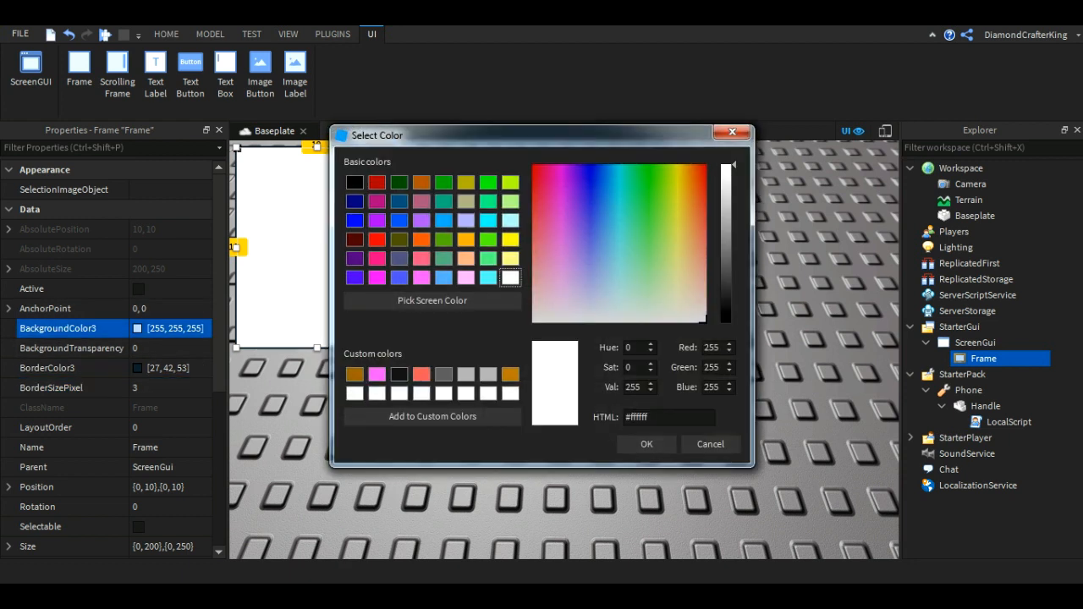
left_click(399, 374)
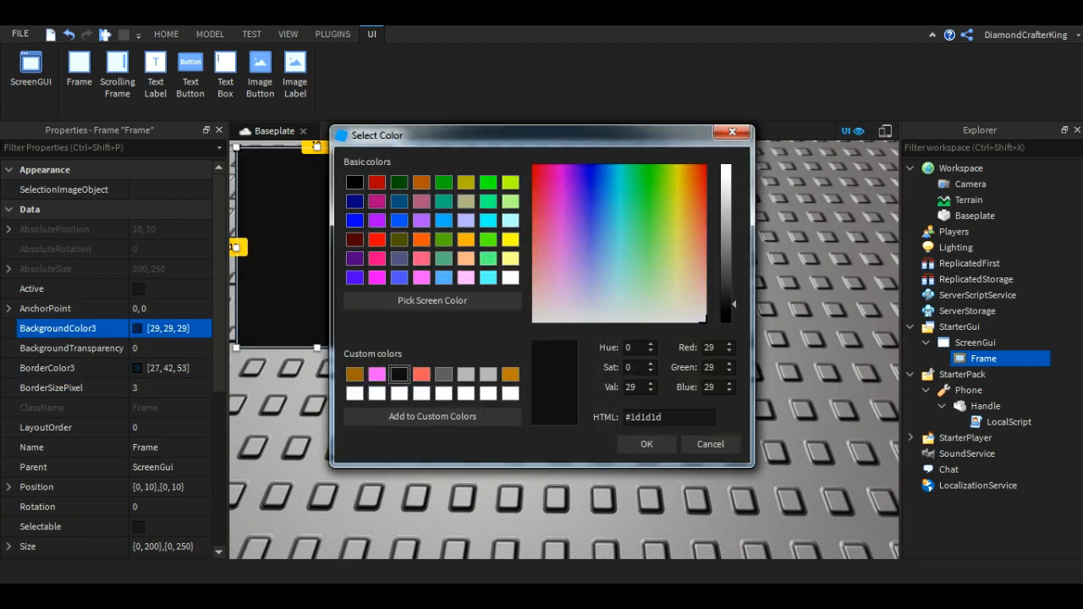
key("Return")
- Give the Frame a white [255, 255, 255] border with a BorderSizePixel of 5
left_click(160, 387)
type("5")
key("Return")
left_click(137, 368)
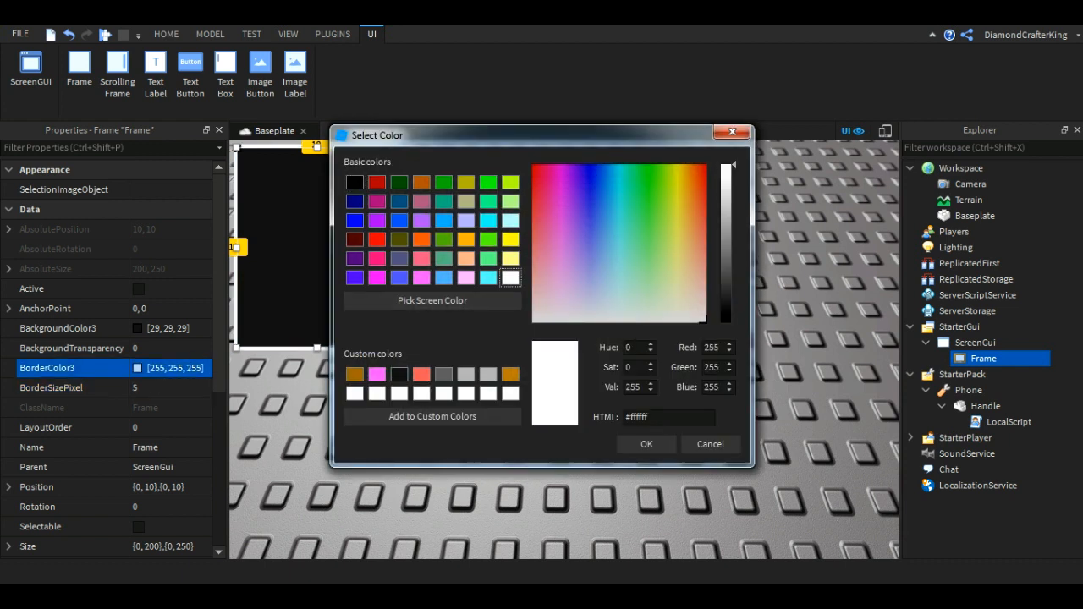
left_click(646, 444)
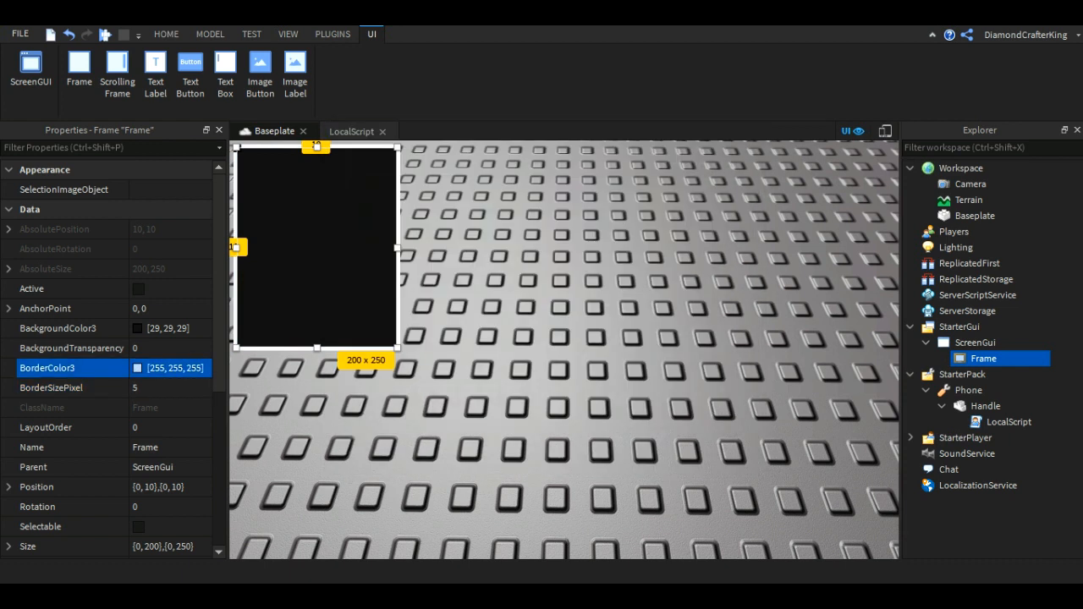
left_click(593, 339)
scroll(592, 339, "down", 5)
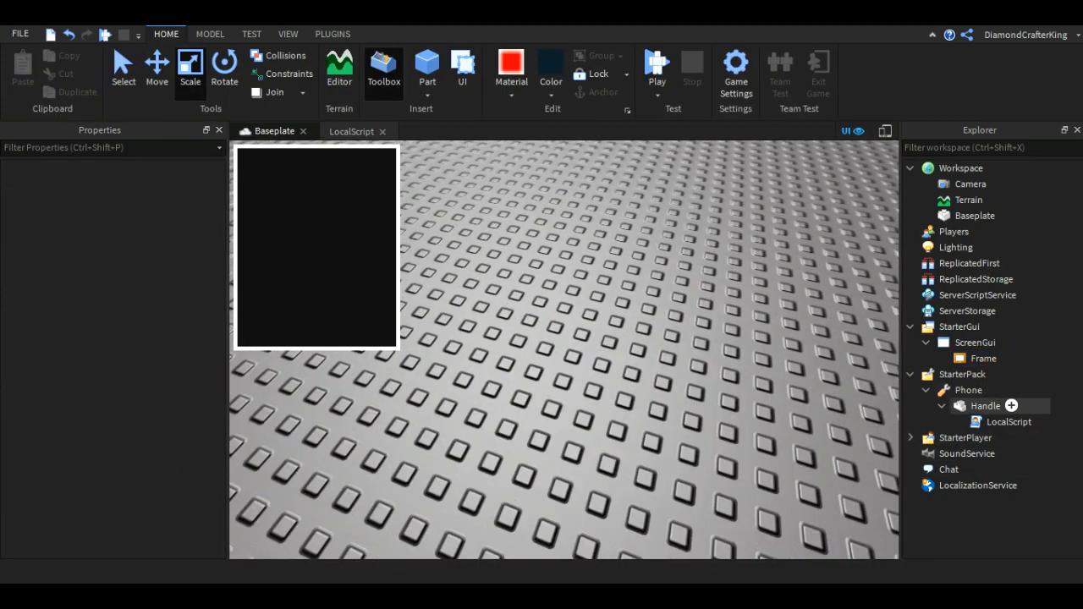
left_click(984, 358)
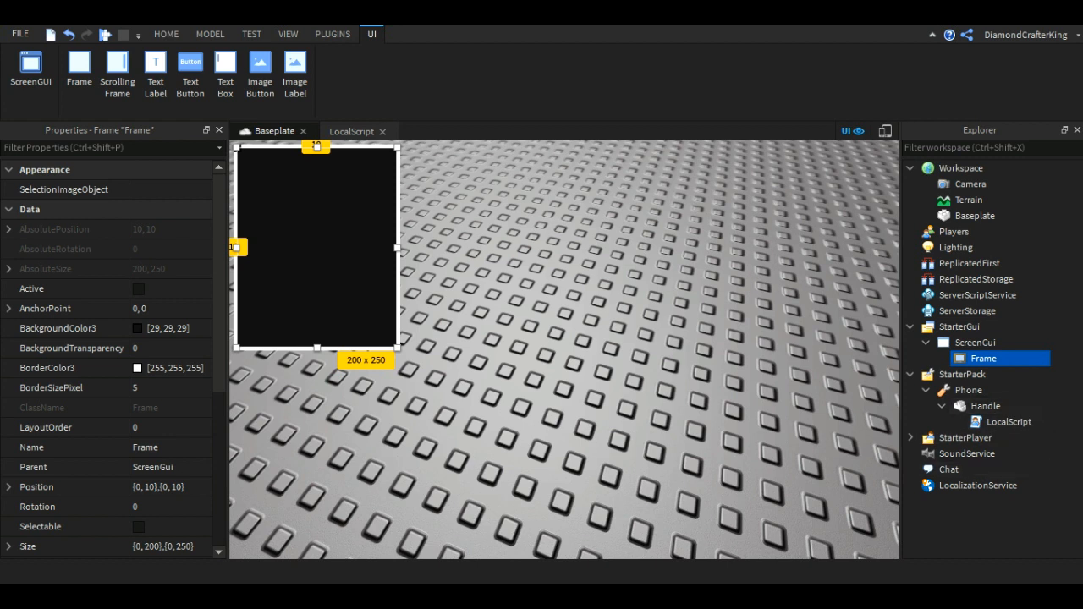
left_click(941, 406)
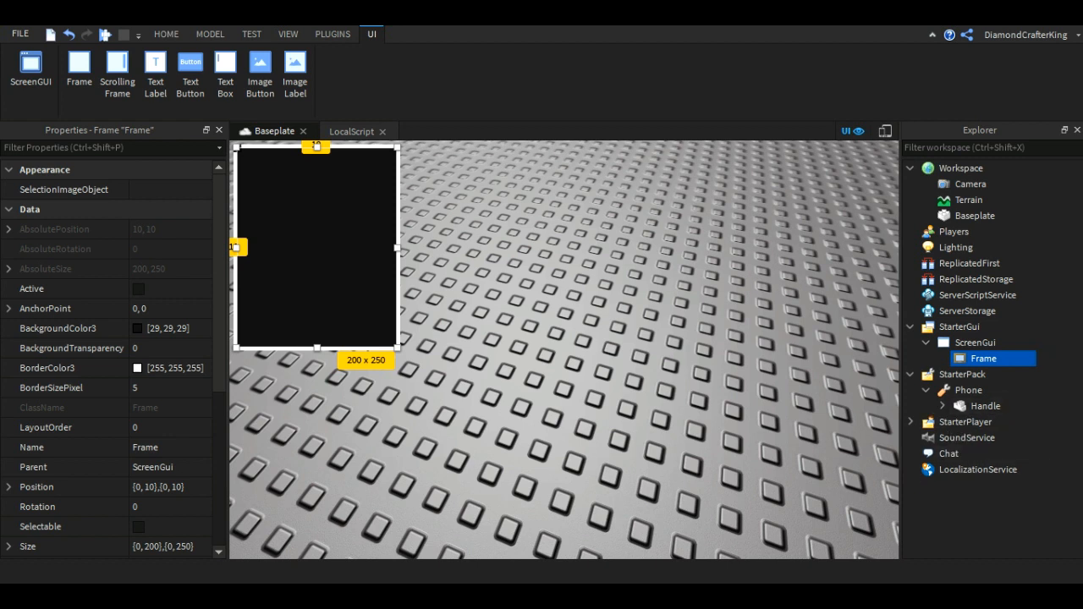
left_click(942, 406)
left_click(564, 349)
right_click_drag(564, 349, 603, 318)
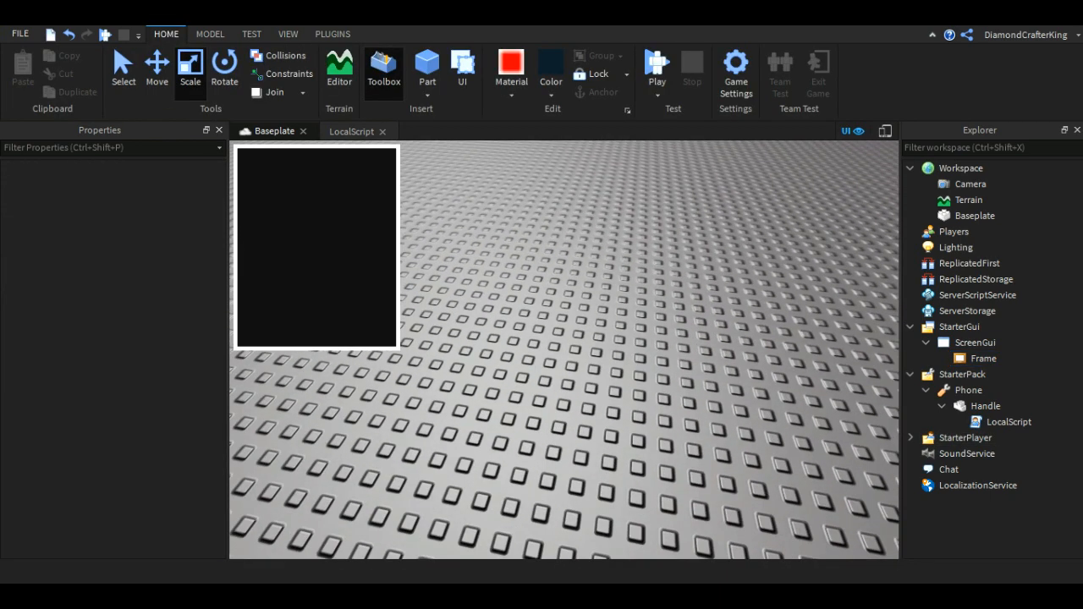
- Open the Handle's LocalScript and complete its second line as local GUI = Plr:WaitForChild("PlayerGui")
left_click(984, 358)
left_click(1009, 421)
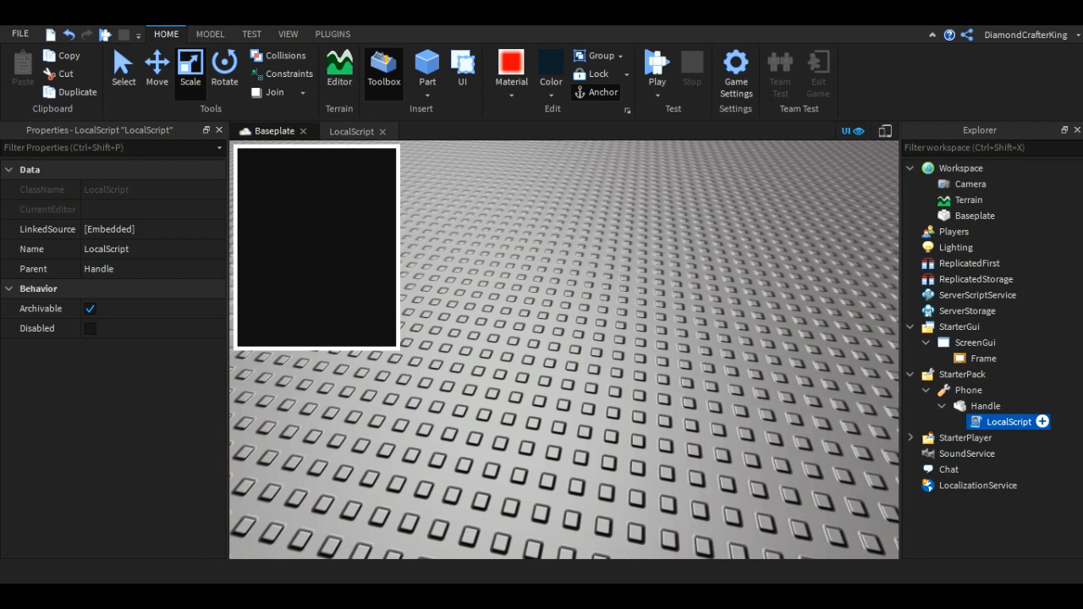
double_click(1009, 421)
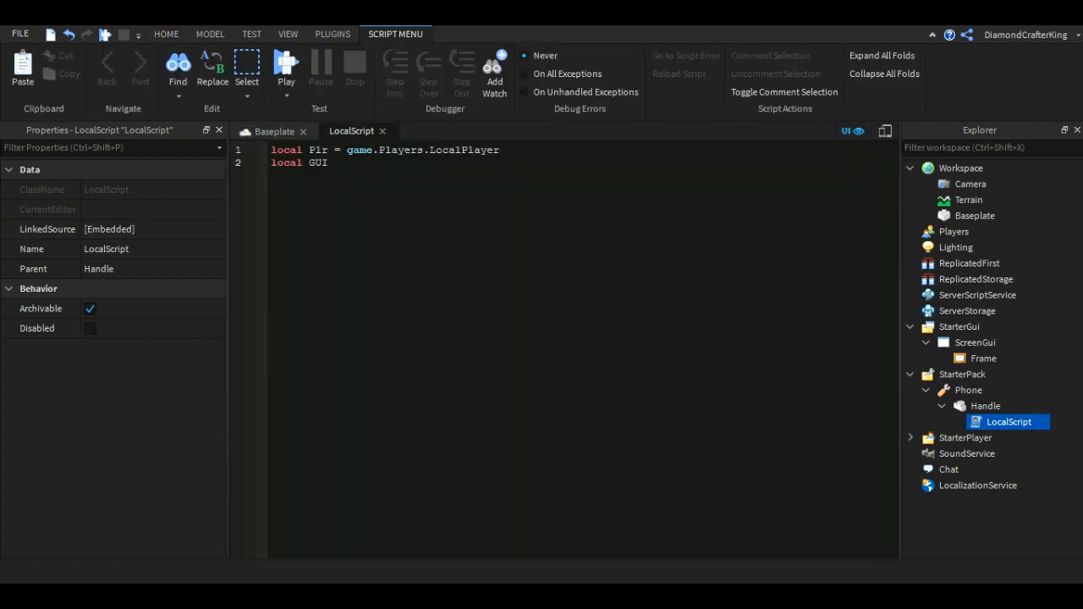
type("= Plr.")
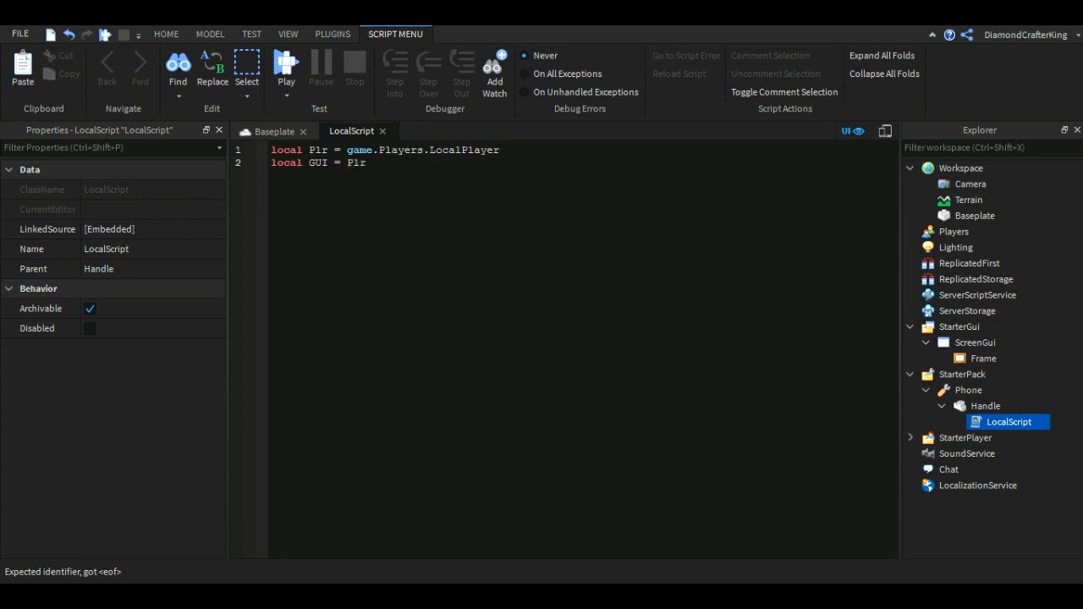
key("BackSpace")
type(":WaitFor")
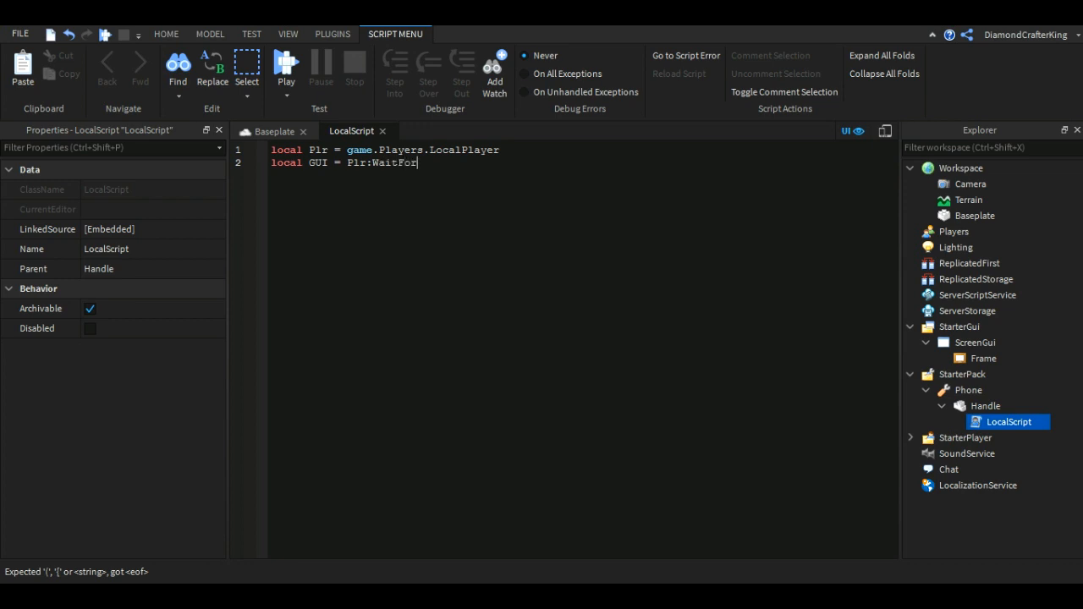
type("Child()")
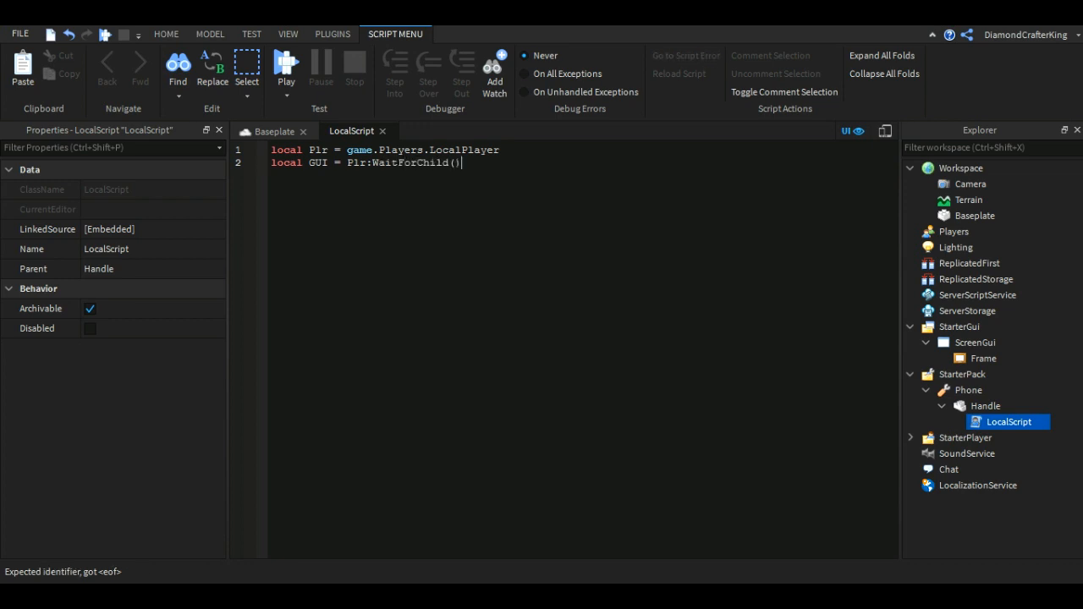
key("Left")
type("\"\"")
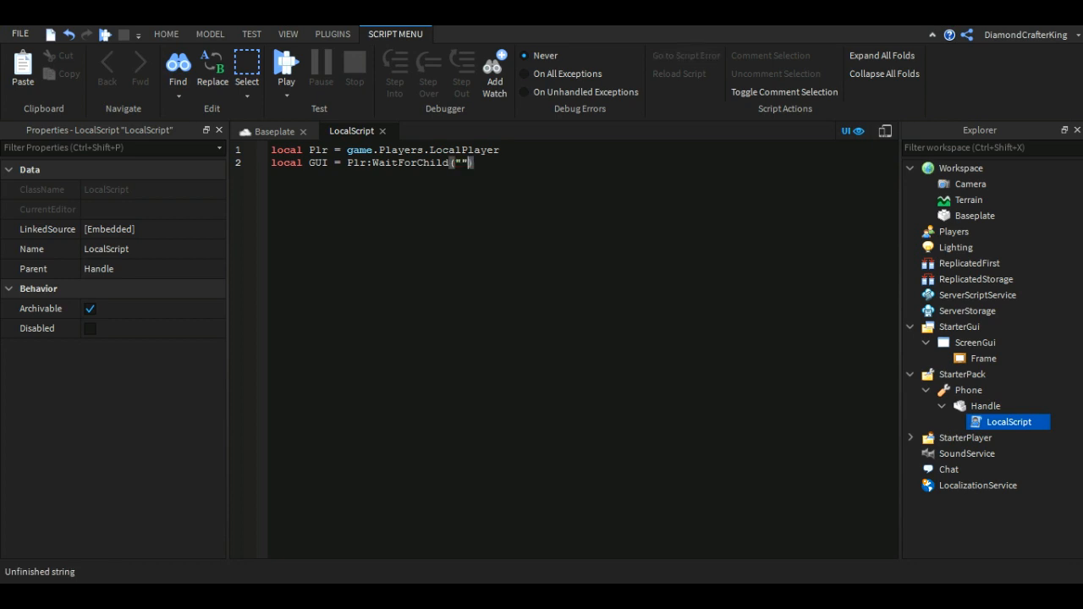
type("PlayerGui")
key("Right")
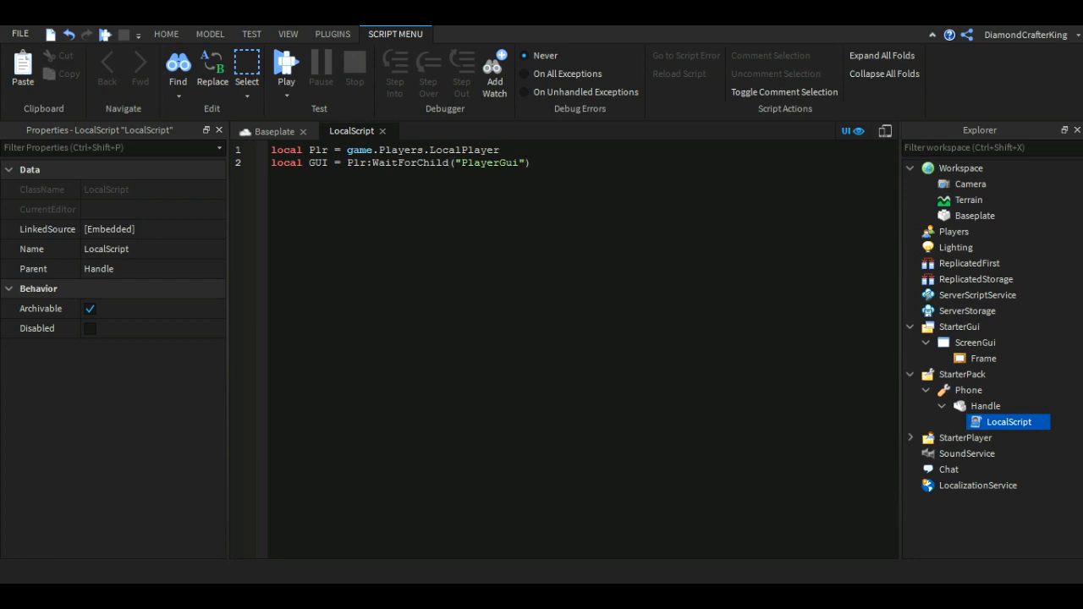
- Add a third script line reading local Frame = GUI:WaitForChild("ScreenGui")
key("Return")
type("local F")
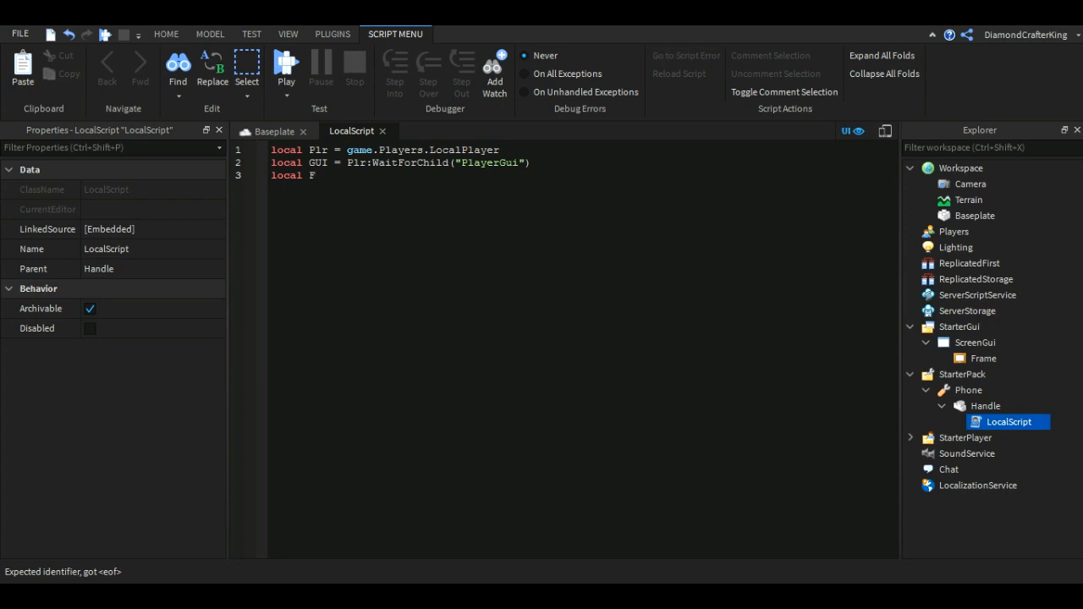
type("rame = GUI:WaitForCHil")
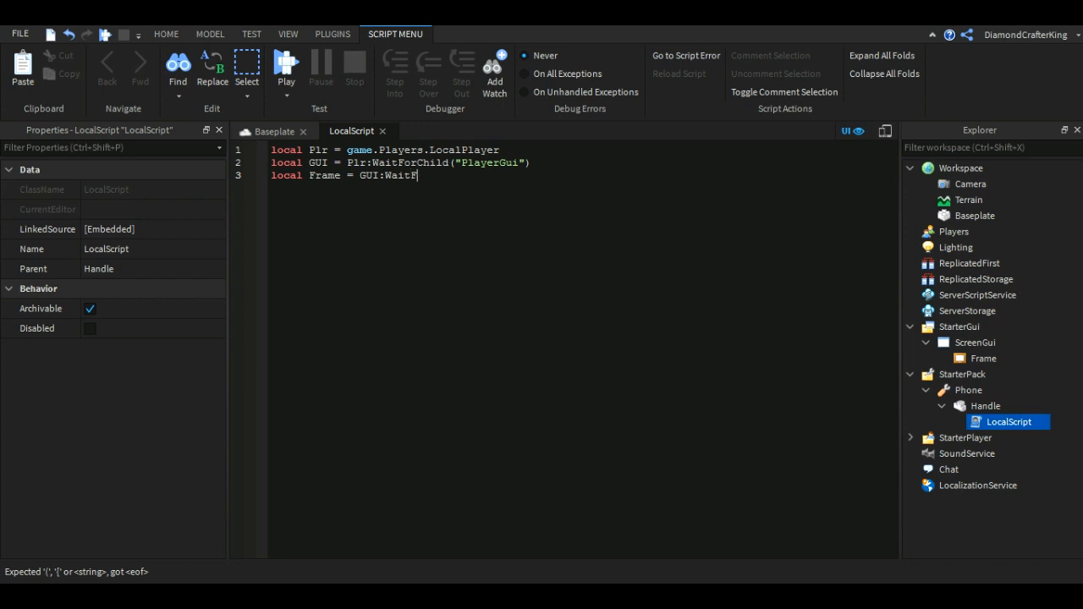
key("BackSpace")
key("BackSpace")
key("BackSpace")
key("BackSpace")
type("Child(\"ScreenGui")
key("Right")
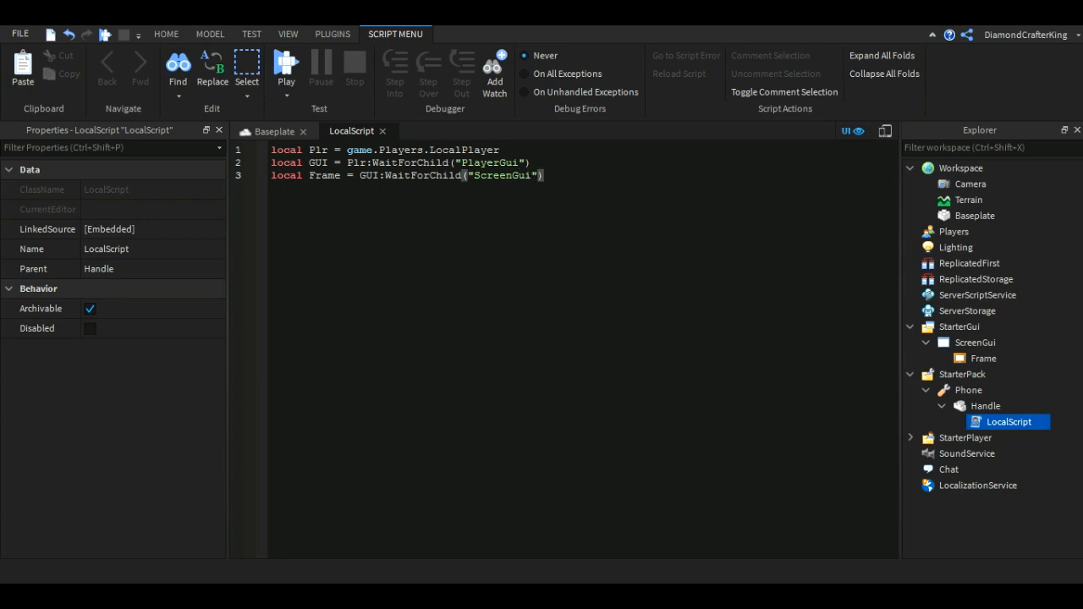
- Append .Frame after the closing parenthesis of the Frame variable's declaration
type(".Fram")
key("BackSpace")
key("BackSpace")
key("BackSpace")
key("BackSpace")
key("BackSpace")
key("Right")
type(".Frame  ")
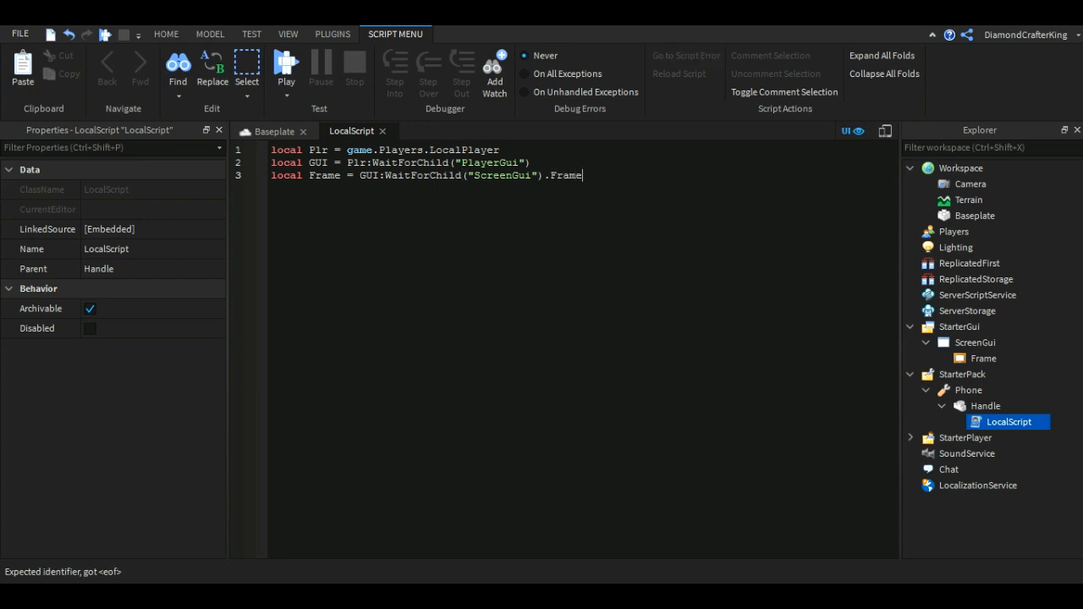
- Below the variables, write a script.Parent.Equipped:Connect(function() handler containing Frame.Visible = true
type("sc")
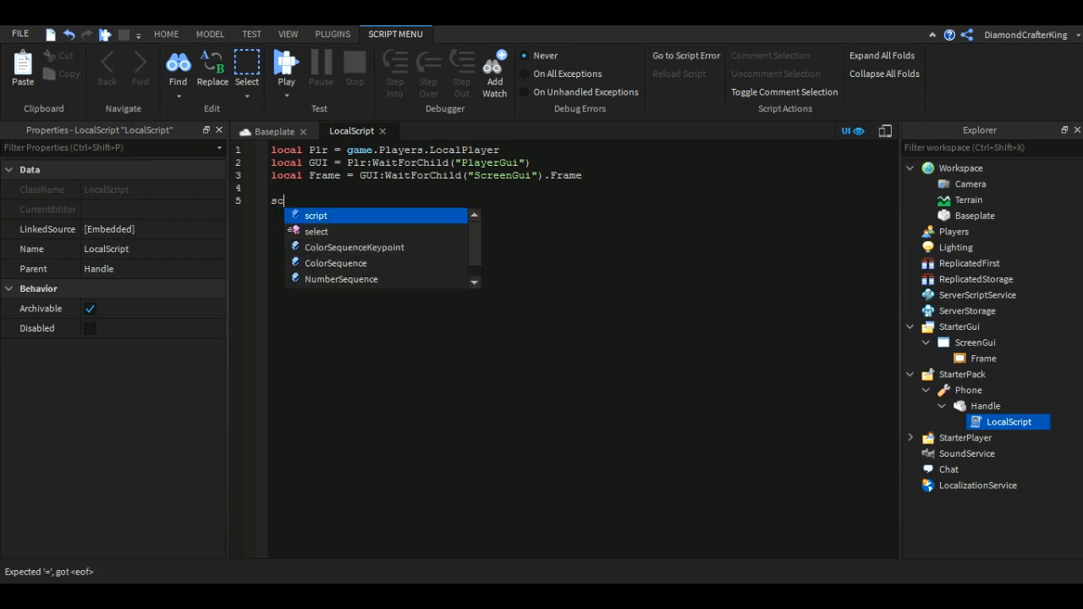
type("ript.Par")
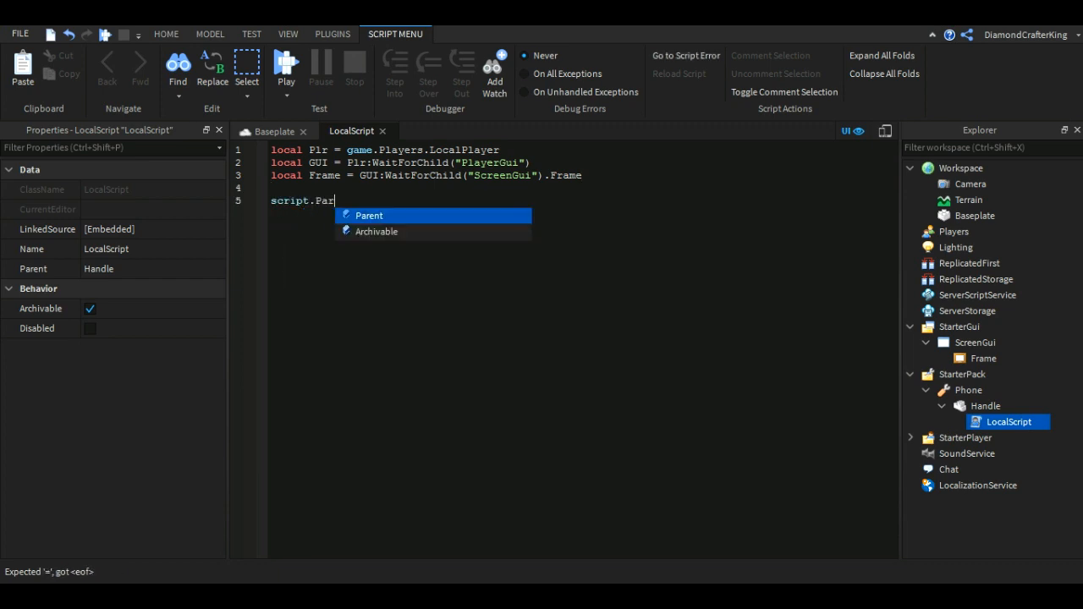
type("ent.Equipped")
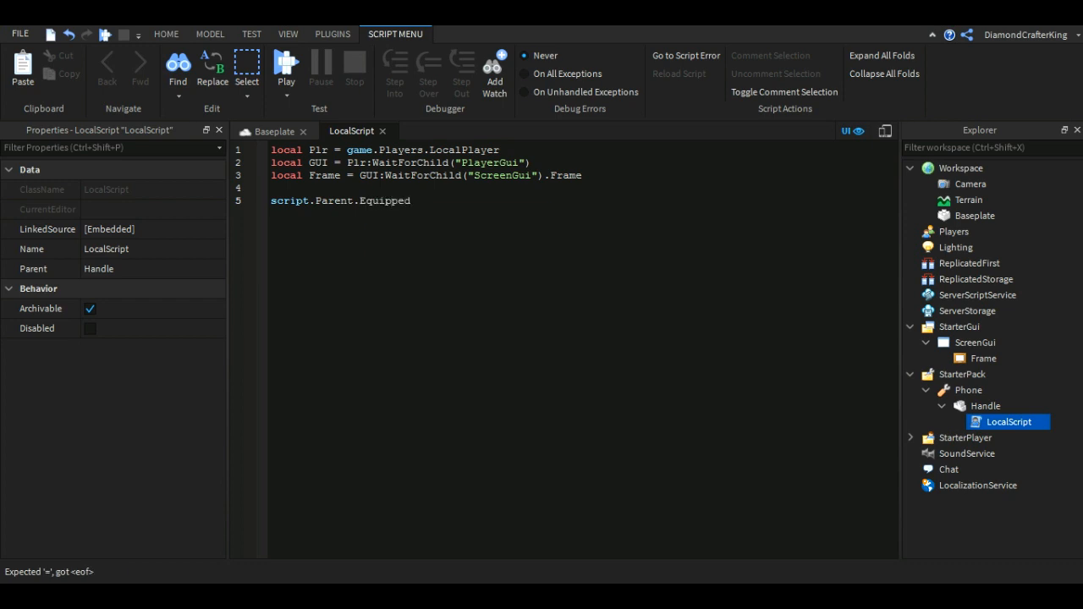
type(":Connect(f")
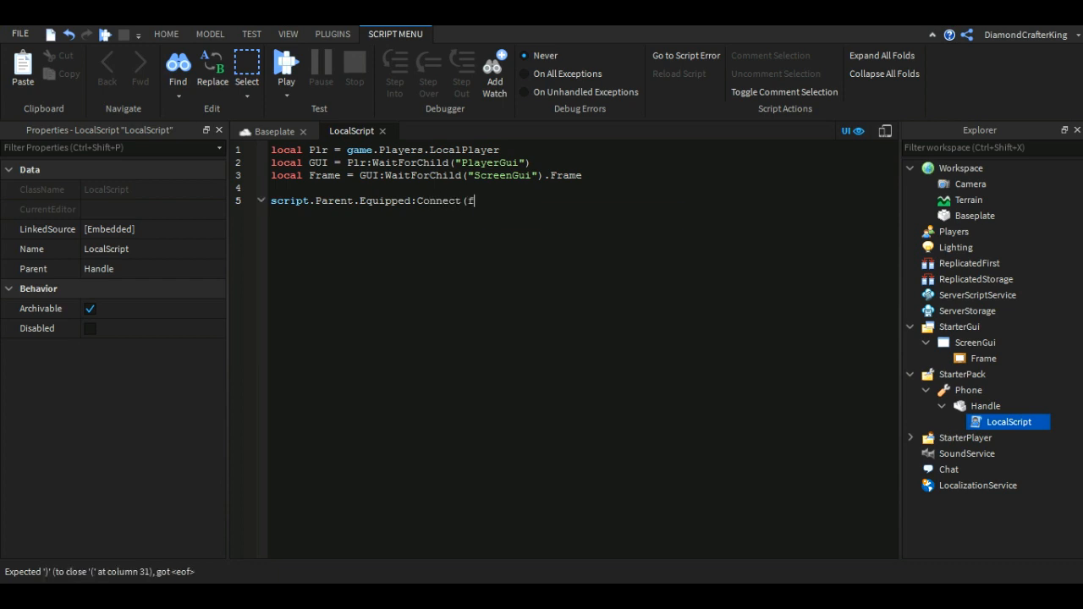
type("unction")
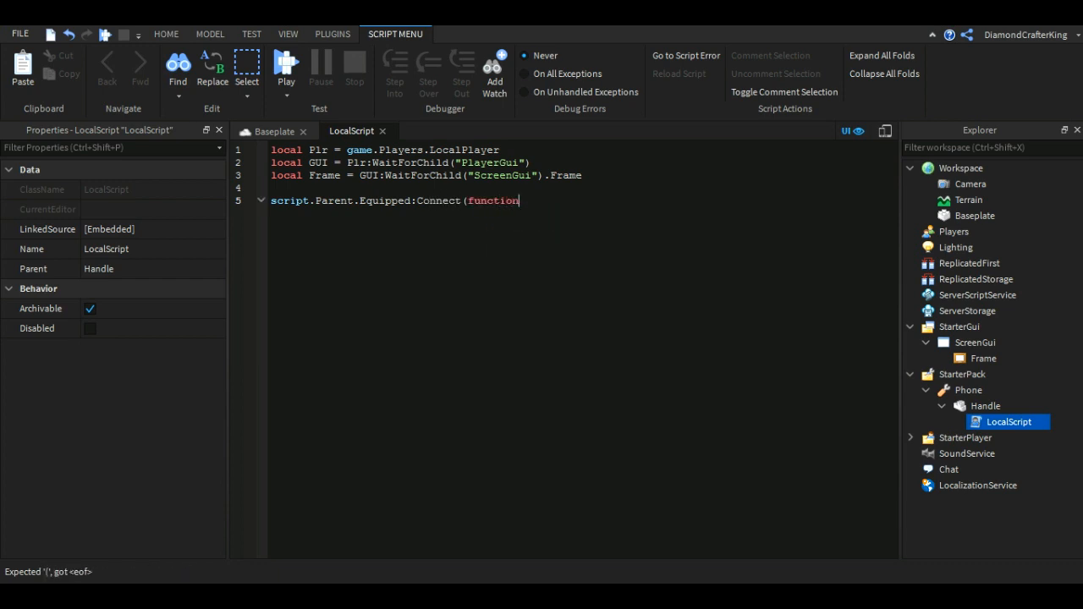
type("()")
key("Return")
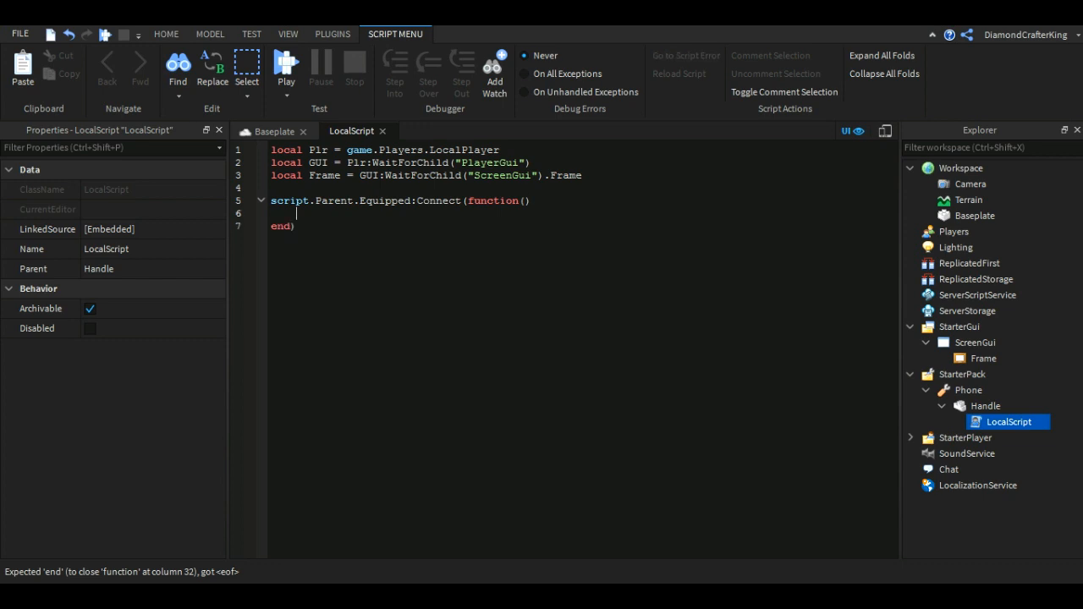
type("Frame.")
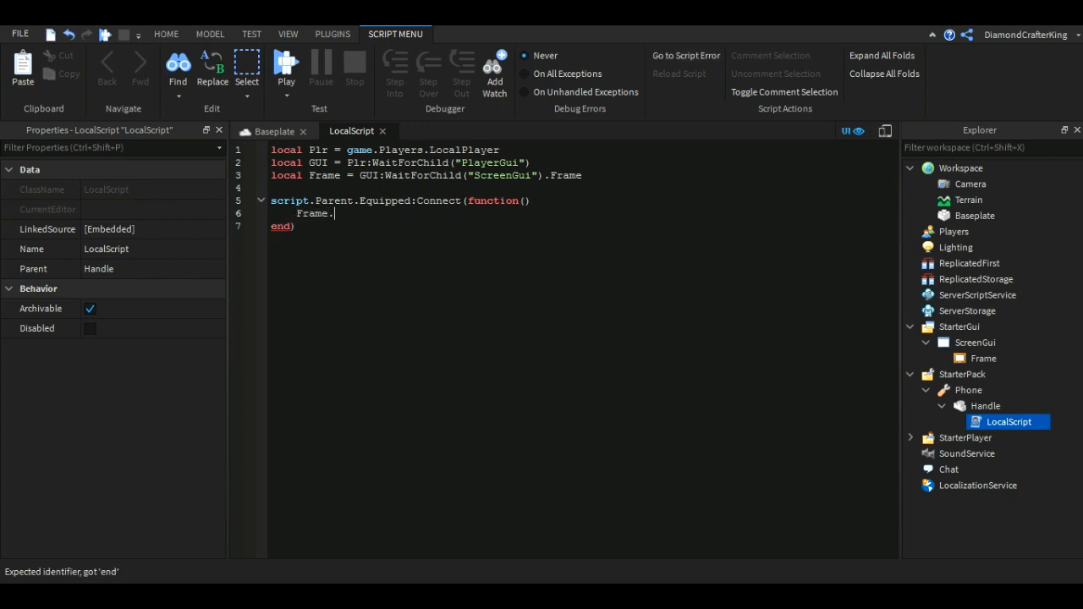
type("Visible")
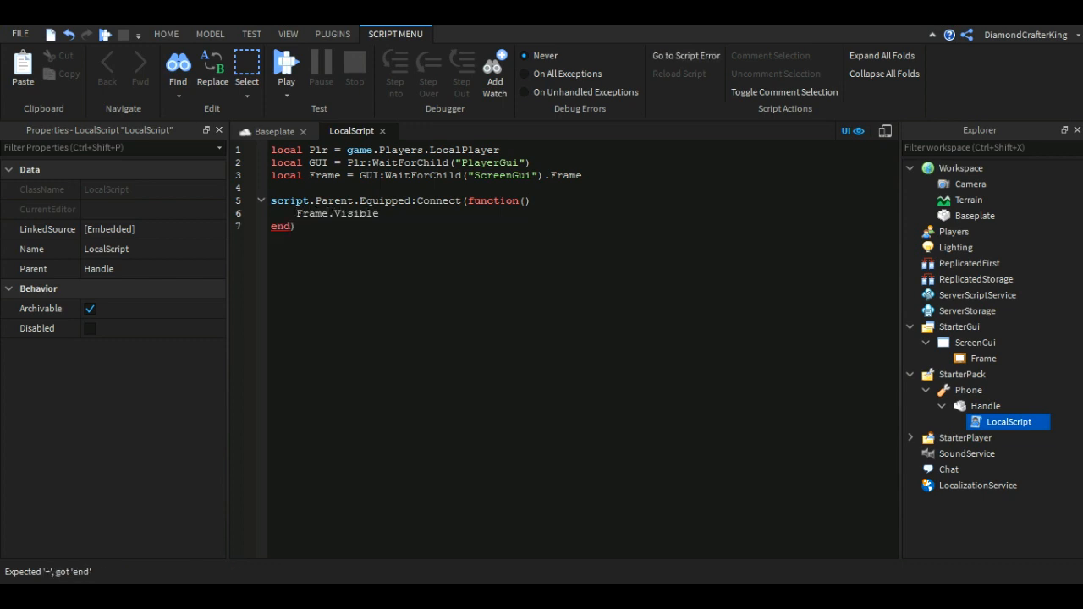
type(" = true")
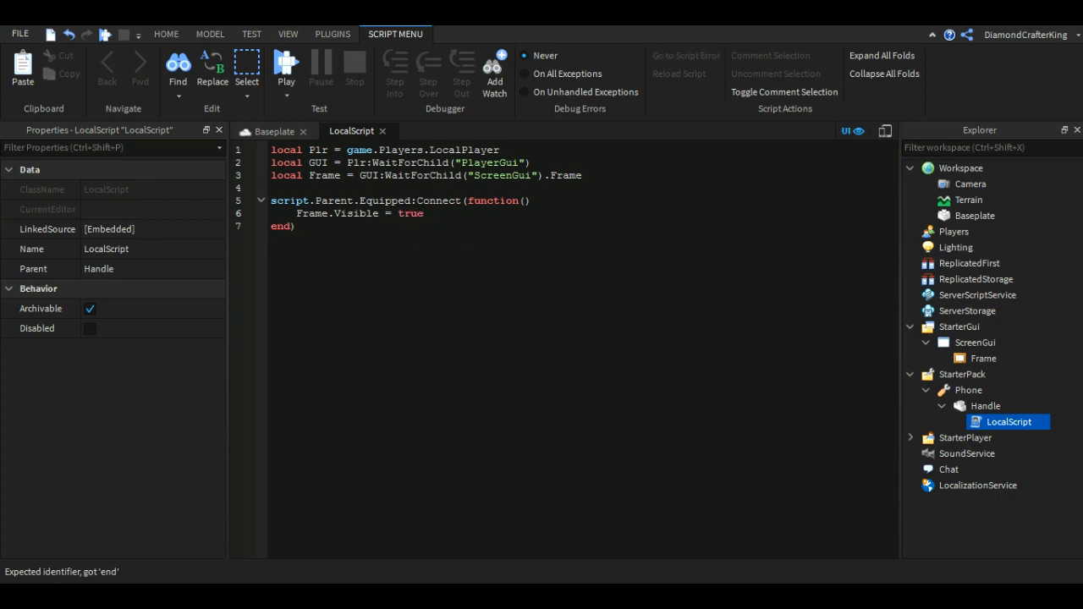
- Duplicate the whole Equipped handler below the original, separated by a blank line
left_click_drag(295, 226, 271, 201)
key("ctrl+c")
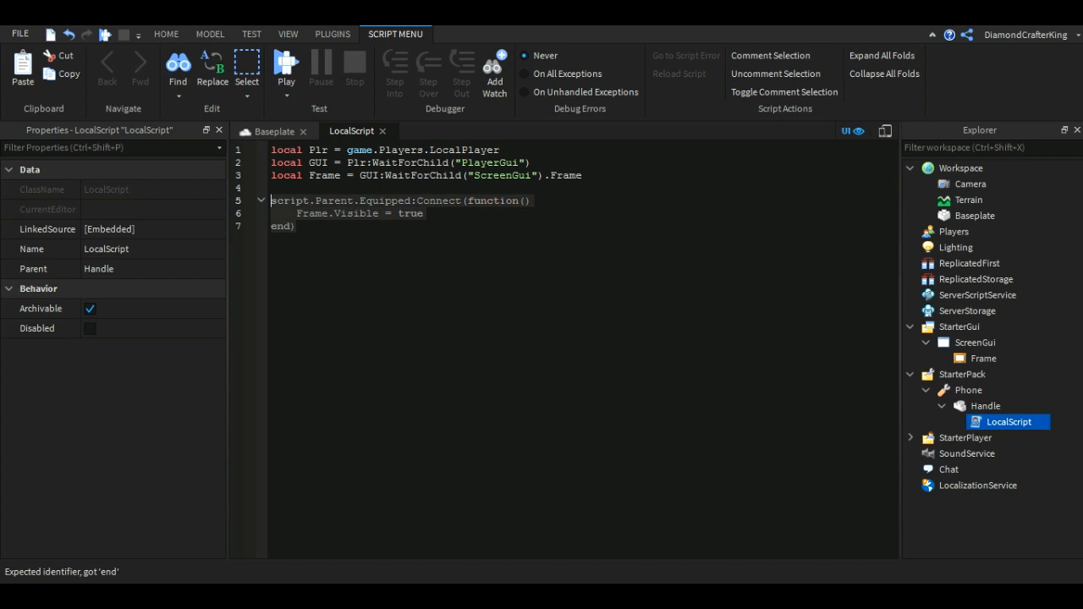
left_click(271, 200)
key("Return")
key("Return")
key("ctrl+v")
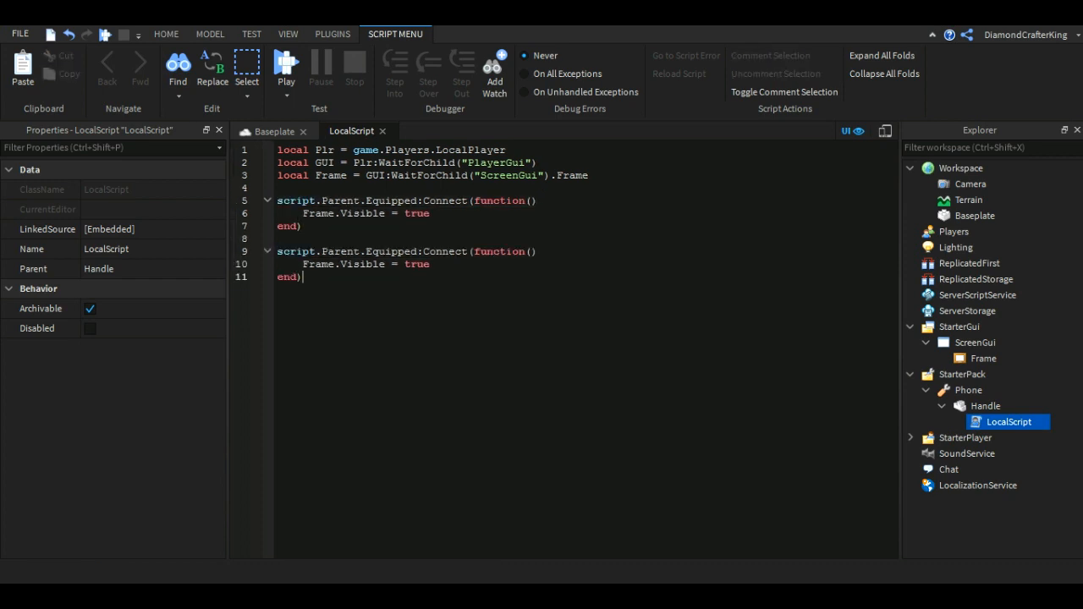
- Change the duplicated handler's event to Unequipped and its Frame.Visible value to false, and close the script
key("Delete")
type("Une")
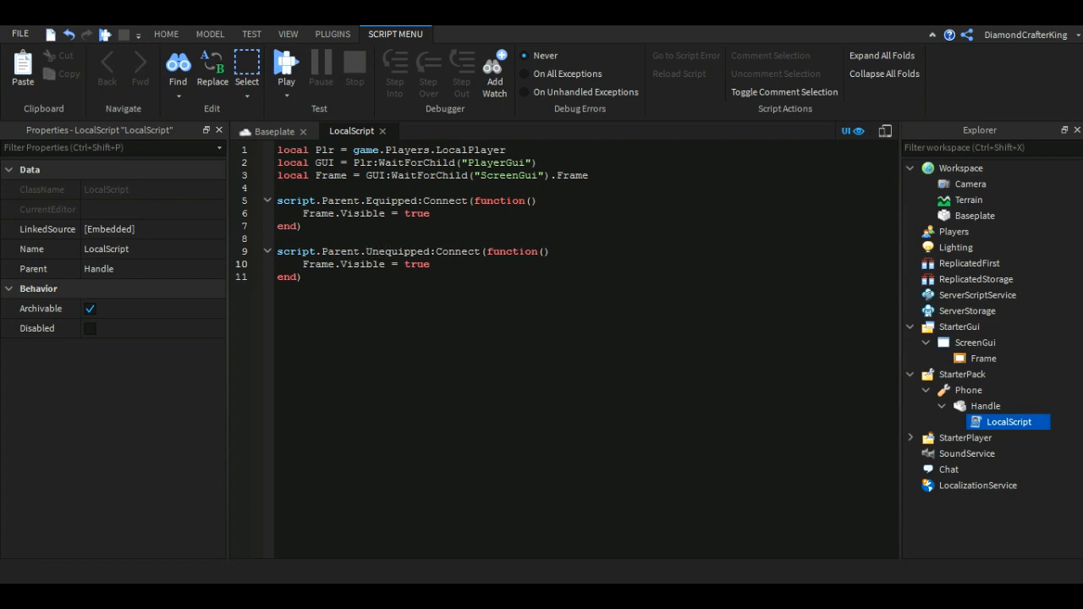
key("BackSpace")
key("BackSpace")
key("BackSpace")
key("BackSpace")
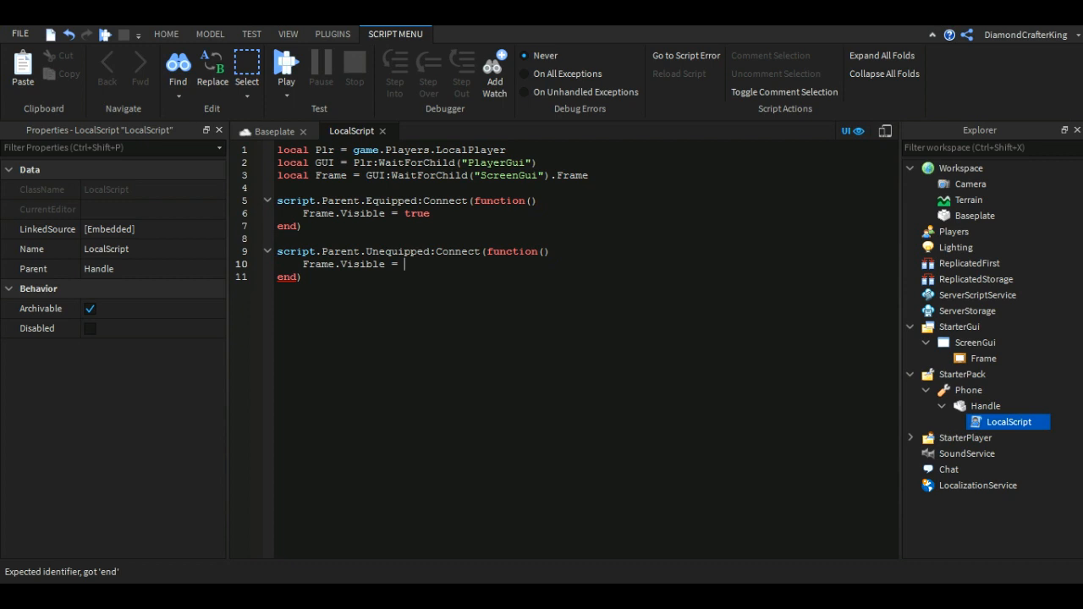
type("false")
left_click(302, 276)
left_click(275, 132)
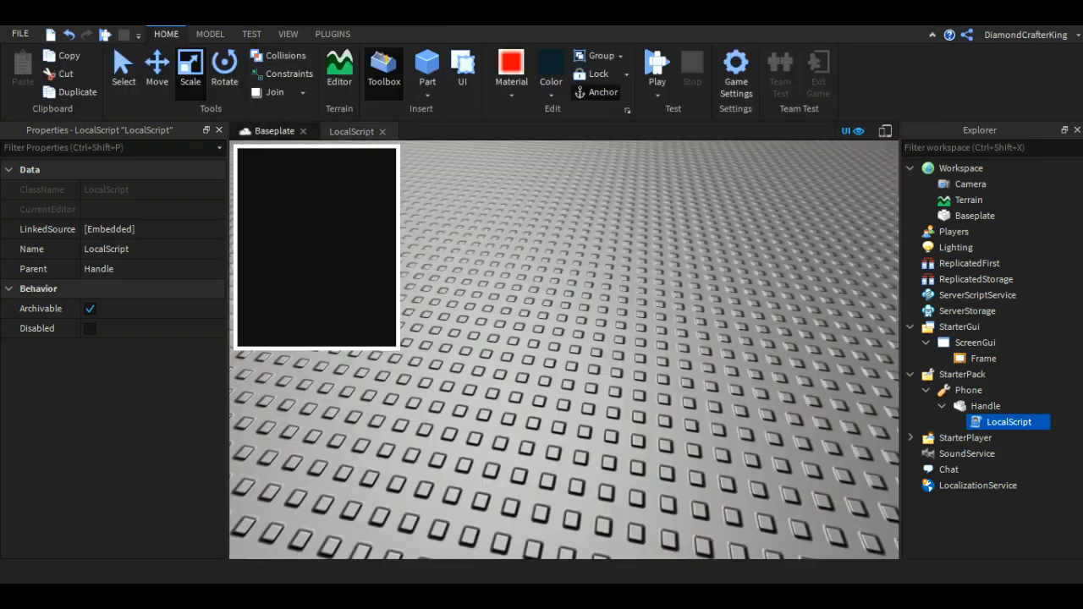
left_click(382, 132)
- Turn off the Visible property of the Frame inside StarterGui's ScreenGui
scroll(563, 350, "down", 5)
scroll(563, 350, "up", 2)
scroll(563, 350, "down", 2)
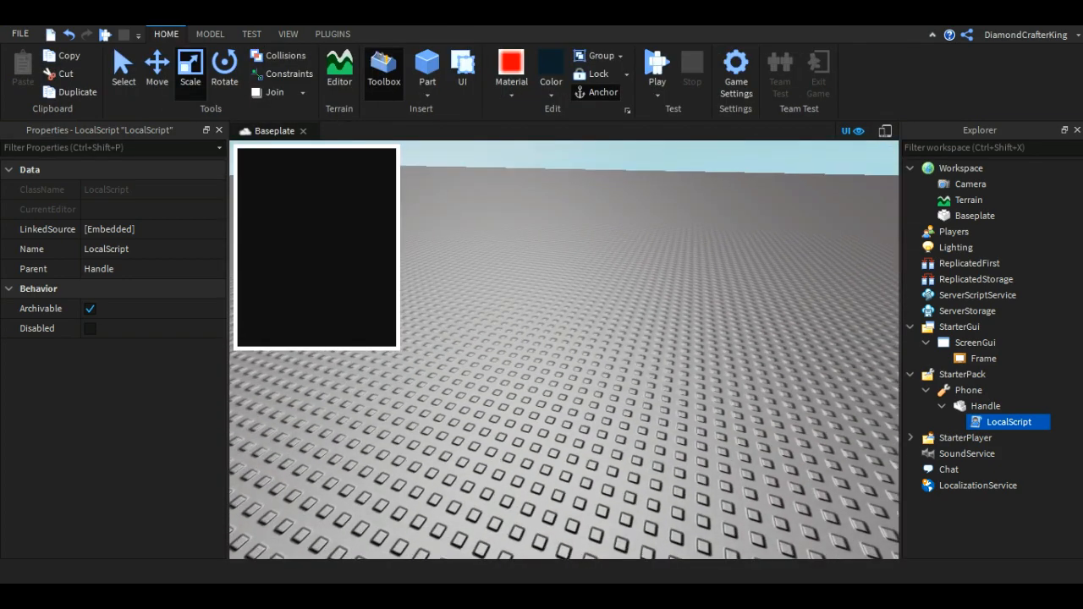
key("s")
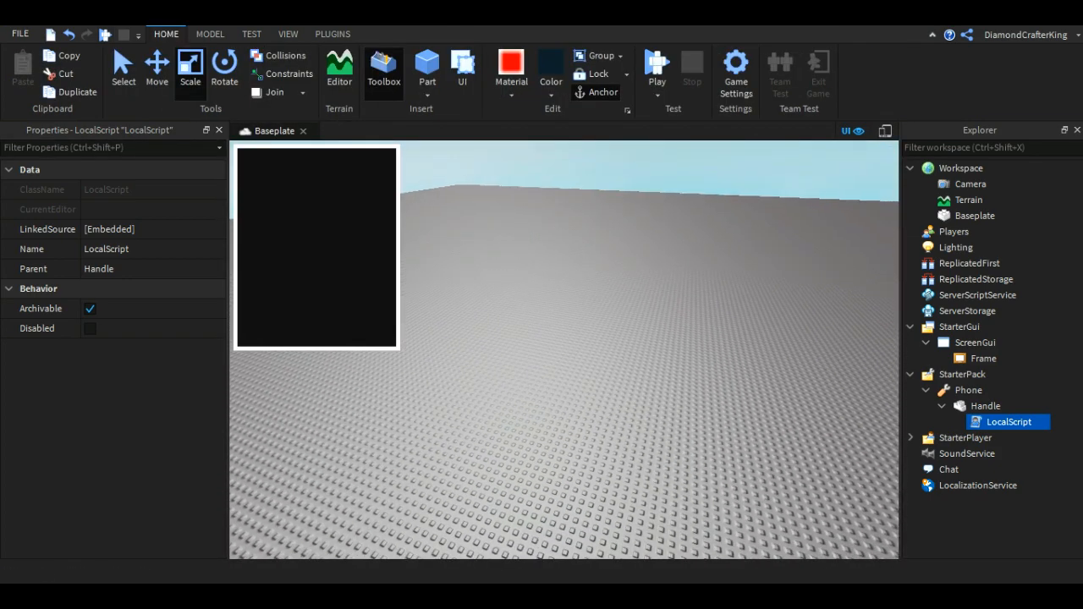
left_click(983, 358)
scroll(110, 339, "down", 5)
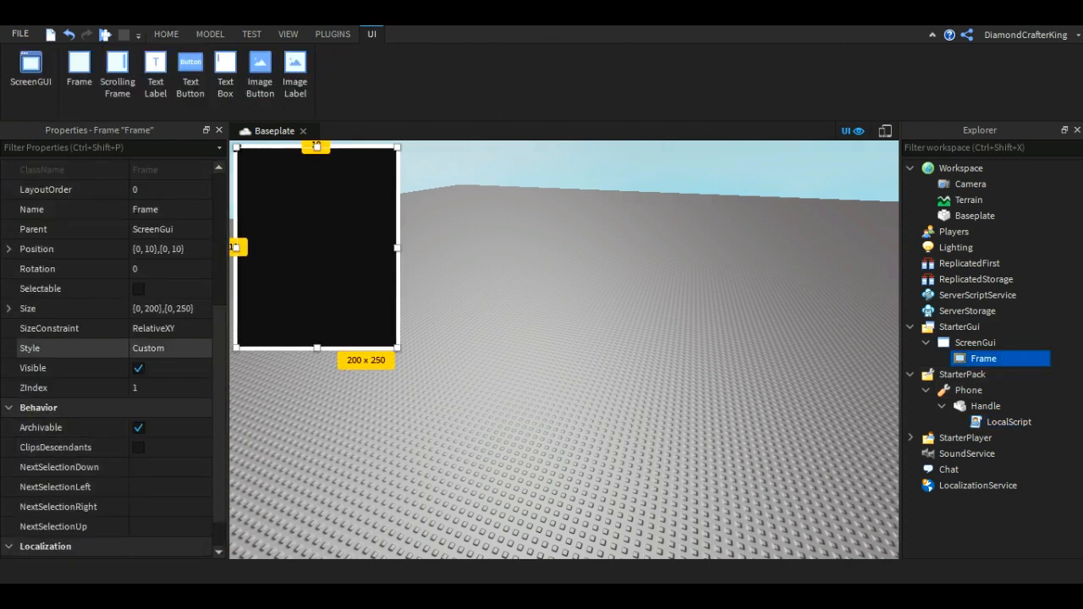
left_click(138, 369)
left_click(508, 338)
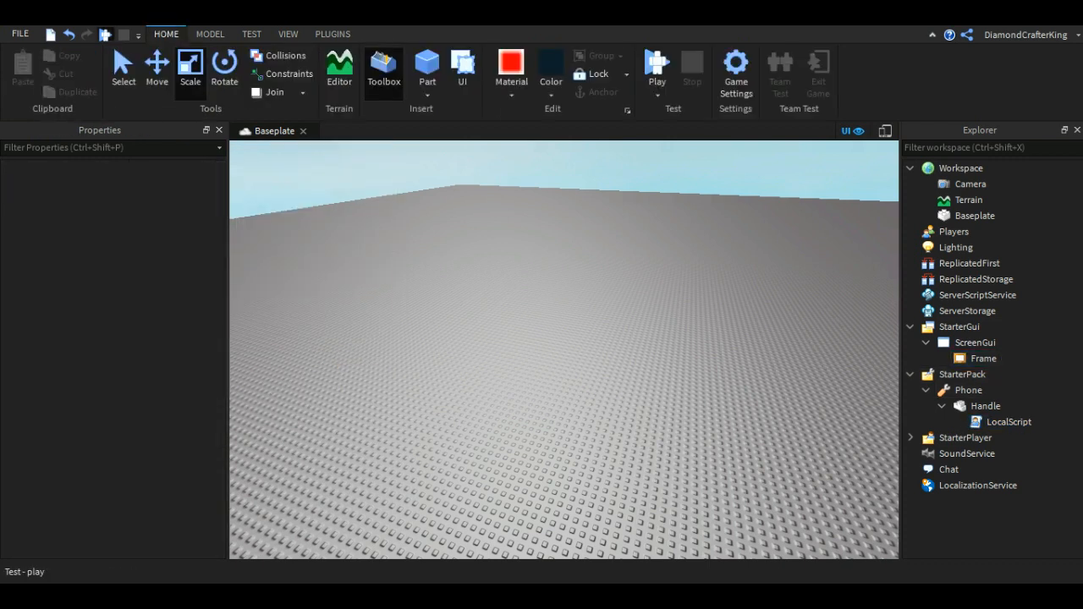
- Playtest the place with the Phone tool equipped, check the Output for script errors, and stop the test
left_click(105, 35)
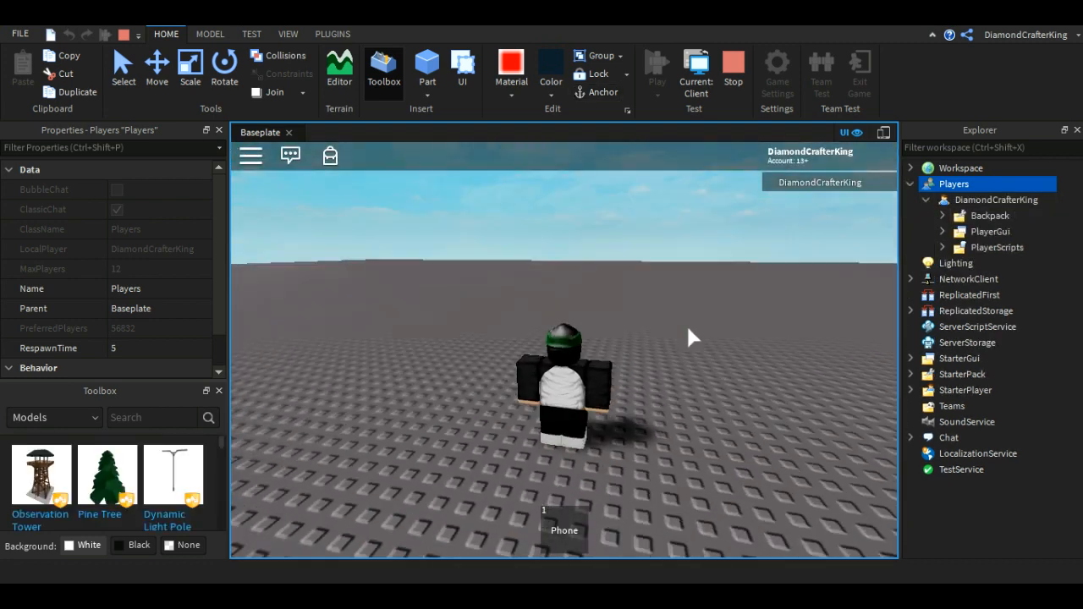
key("1")
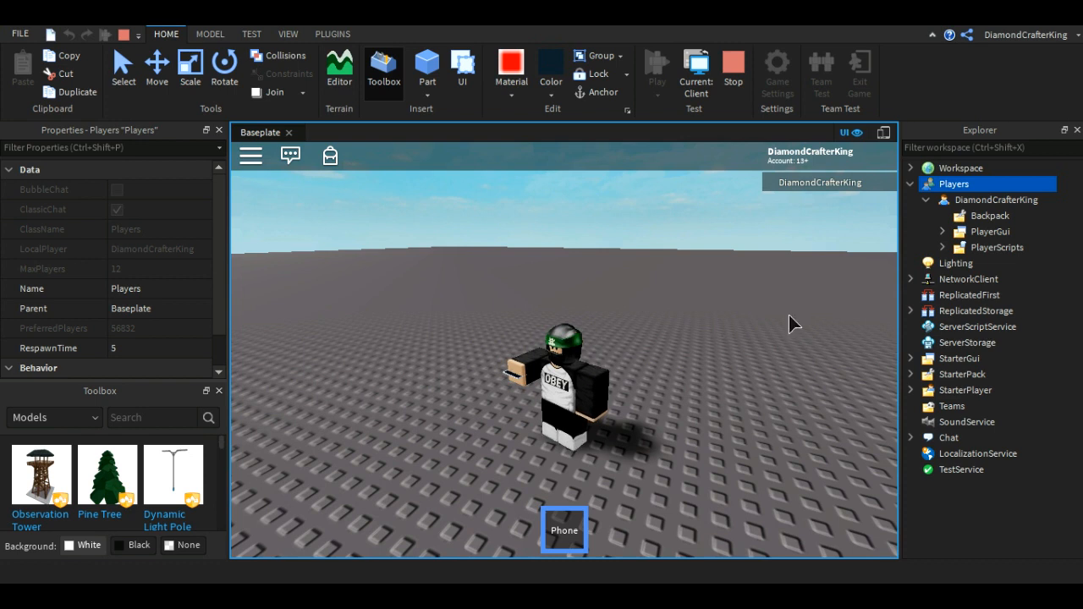
left_click(288, 34)
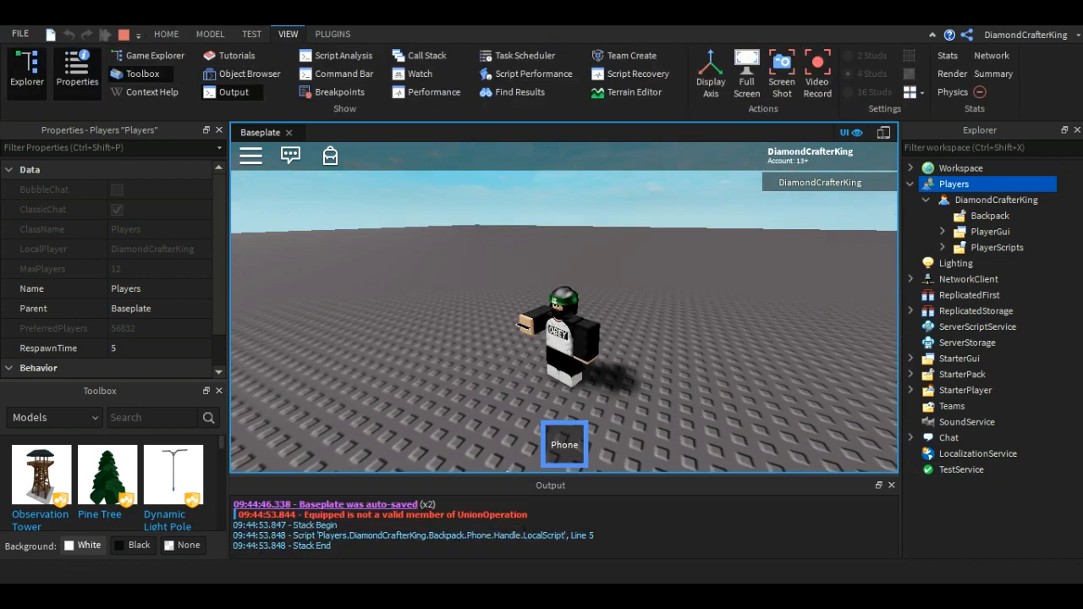
left_click(228, 91)
key("shift+F5")
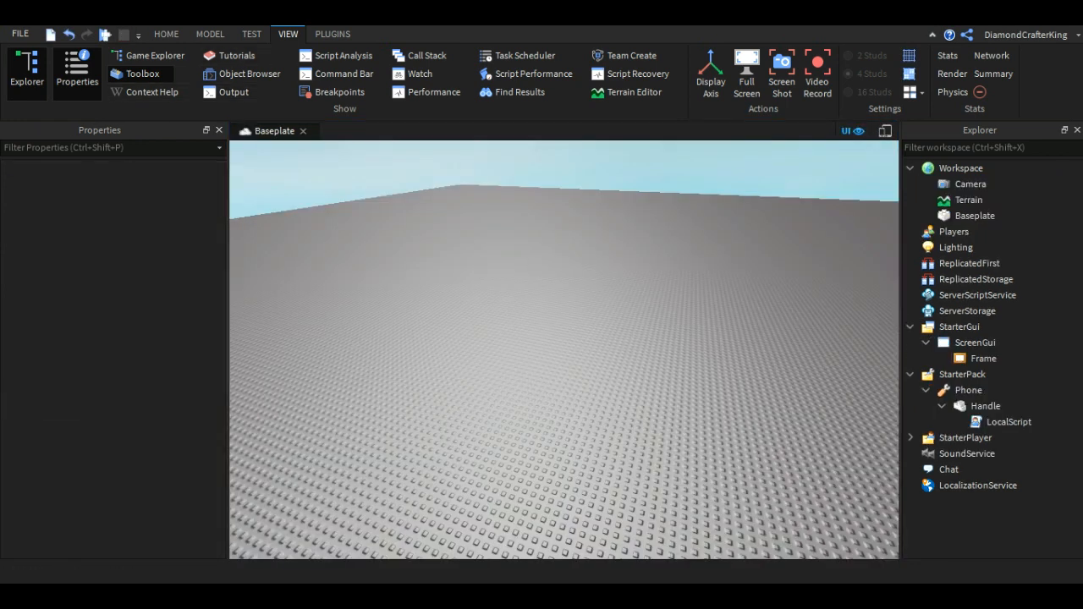
- In the Phone's LocalScript, make both the Equipped and Unequipped handlers reference script.Parent.Parent
double_click(1039, 420)
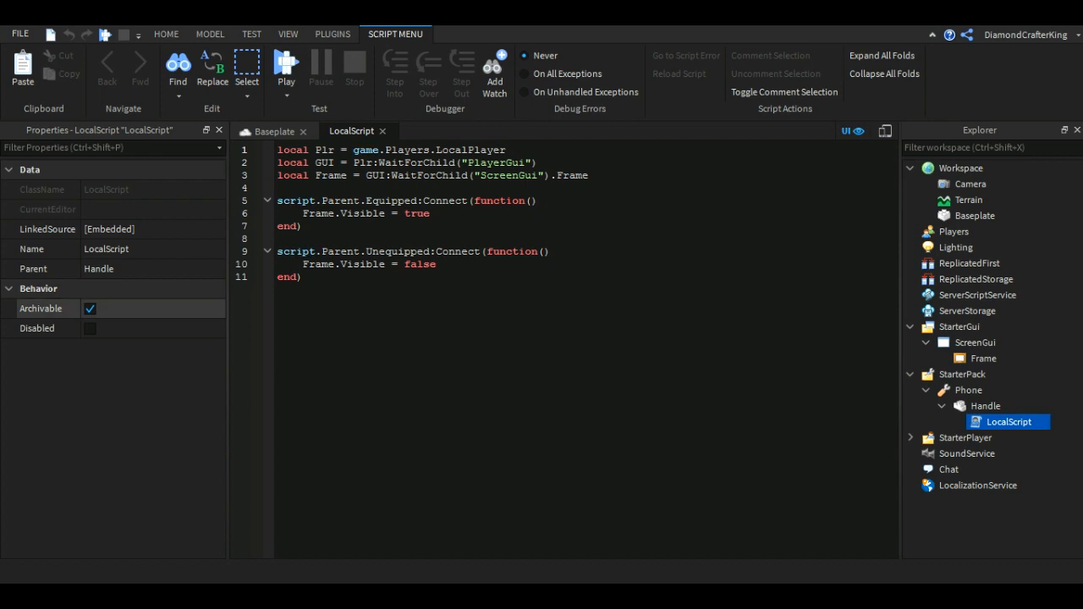
type(".Parent")
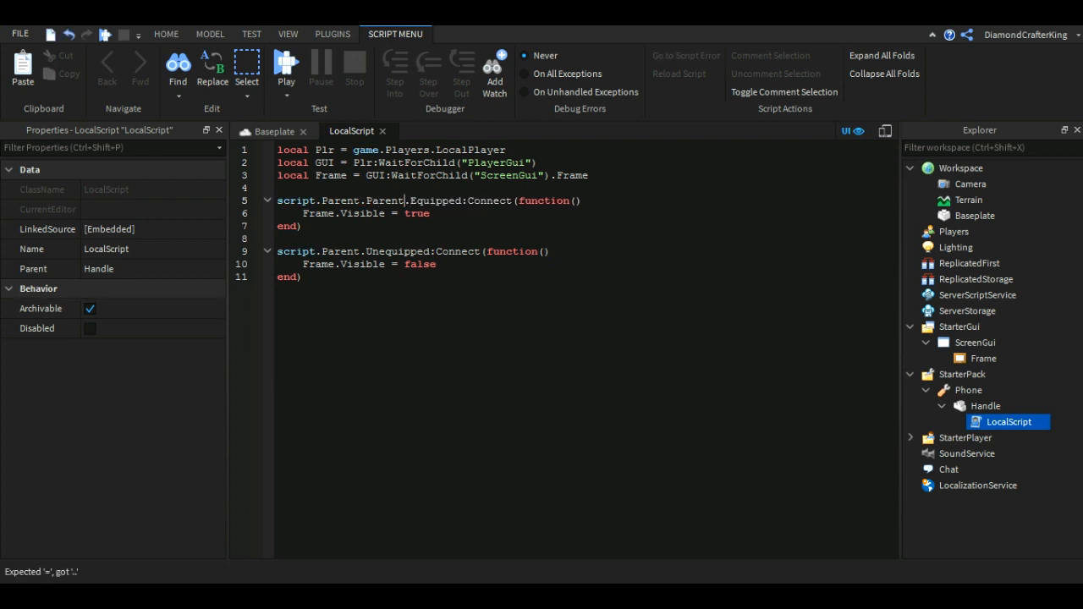
left_click(360, 251)
type(".Paren")
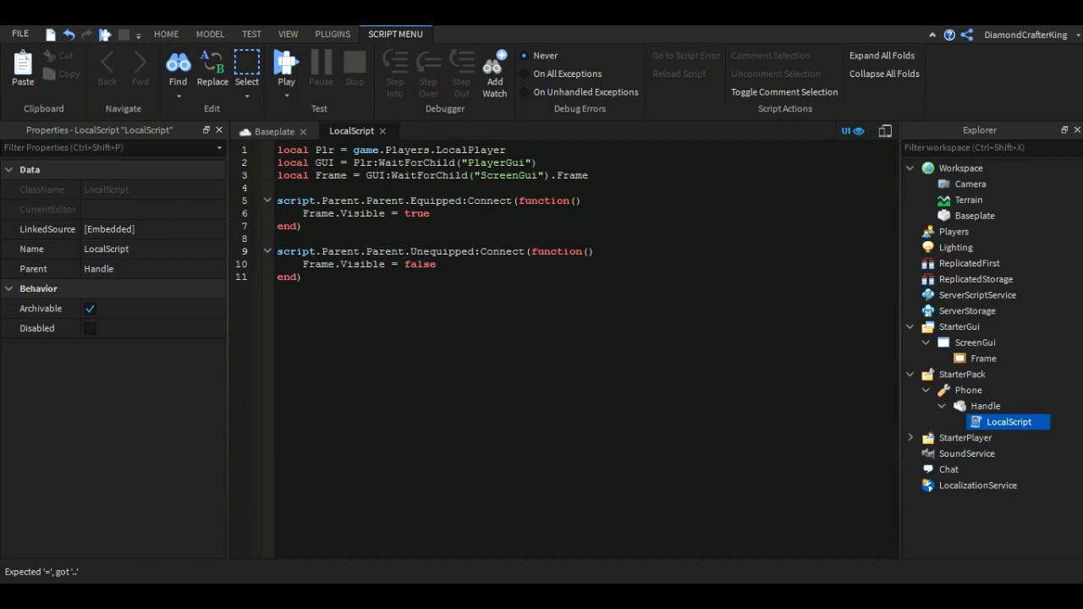
left_click(273, 131)
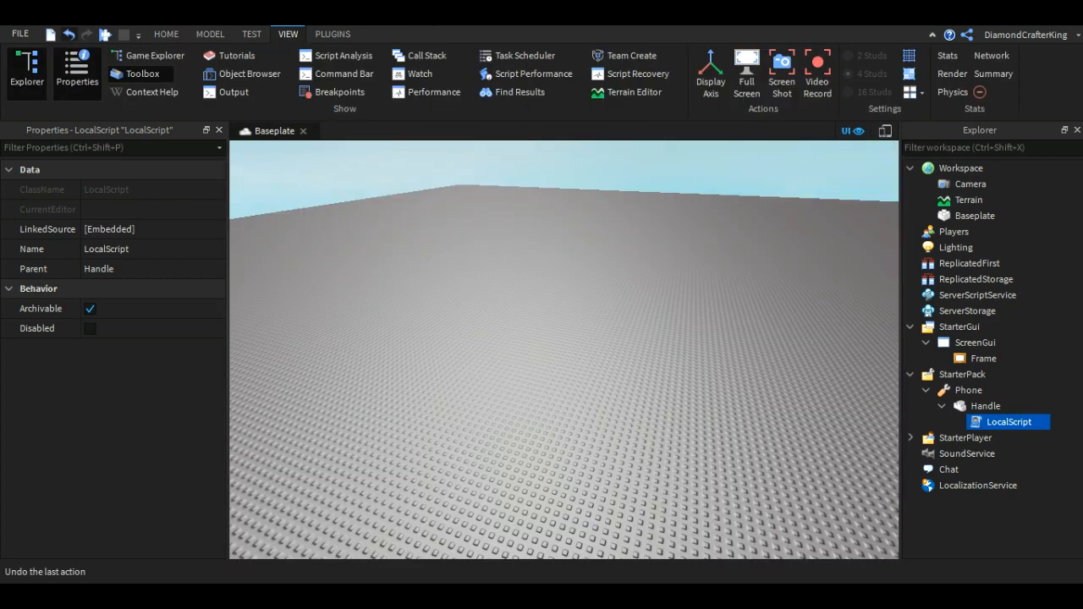
- Playtest the place again, equipping and unequipping the Phone tool several times to check the frame's visibility
key("F5")
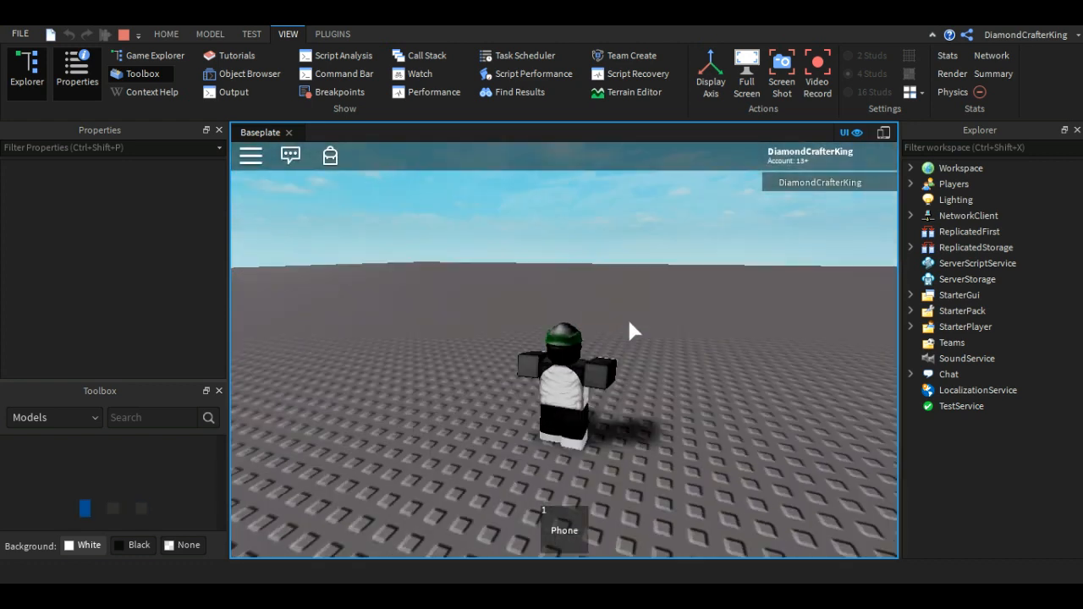
right_click_drag(629, 322, 629, 322)
key("1")
key("1")
key("1")
key("w")
key("1")
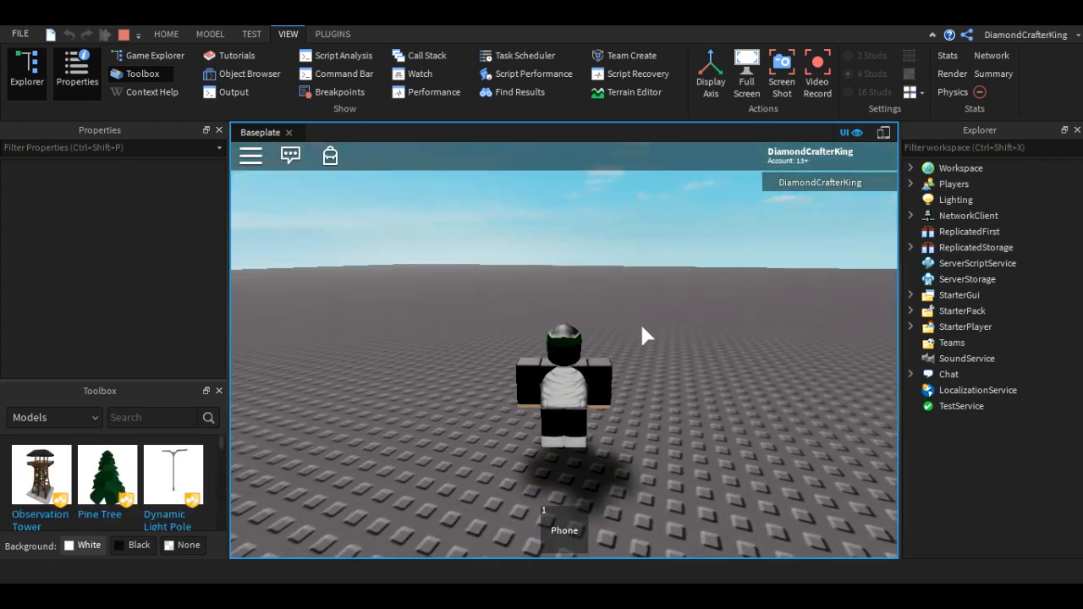